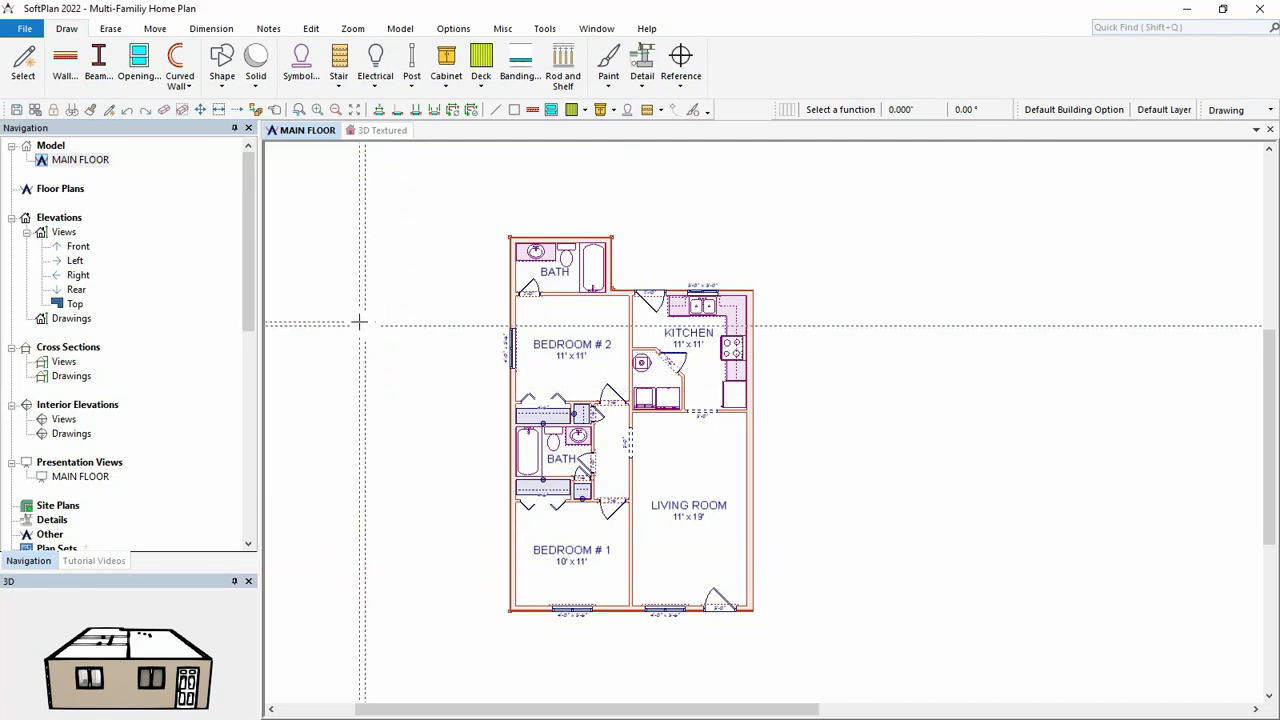
- Enclose the whole apartment plan in a nested source region named UnitA
click(25, 30)
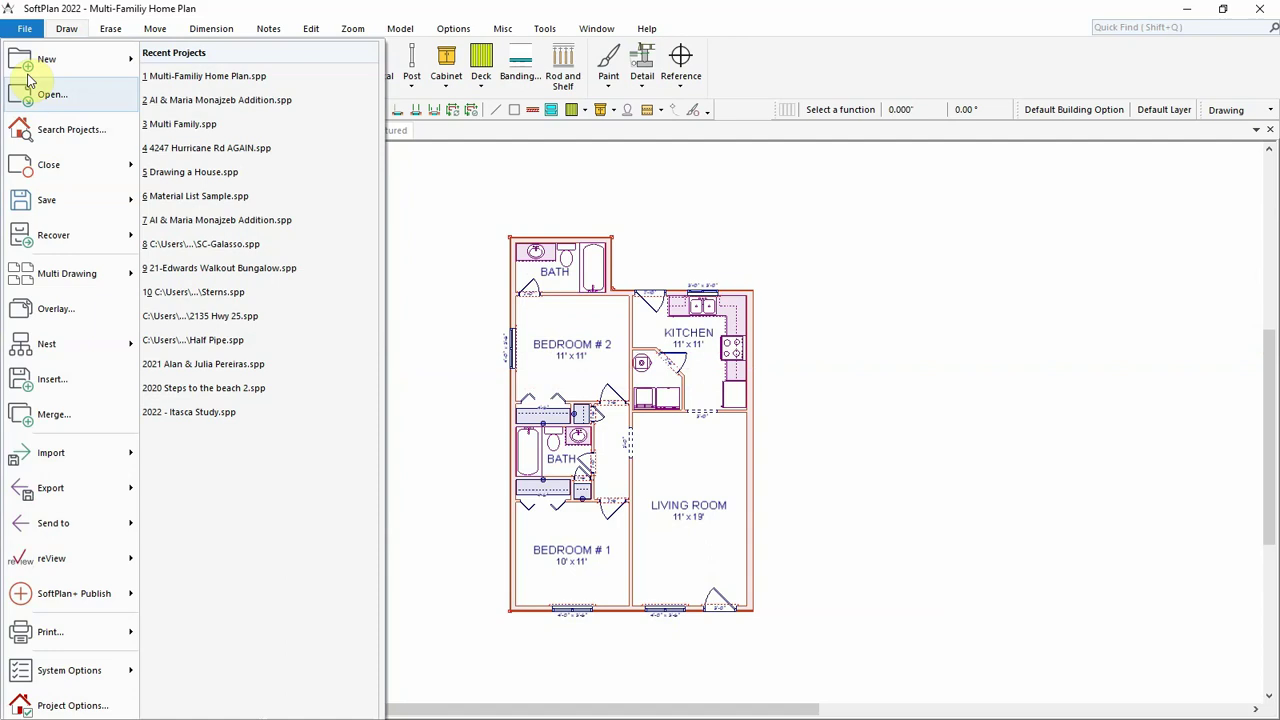
mouse_move(49, 351)
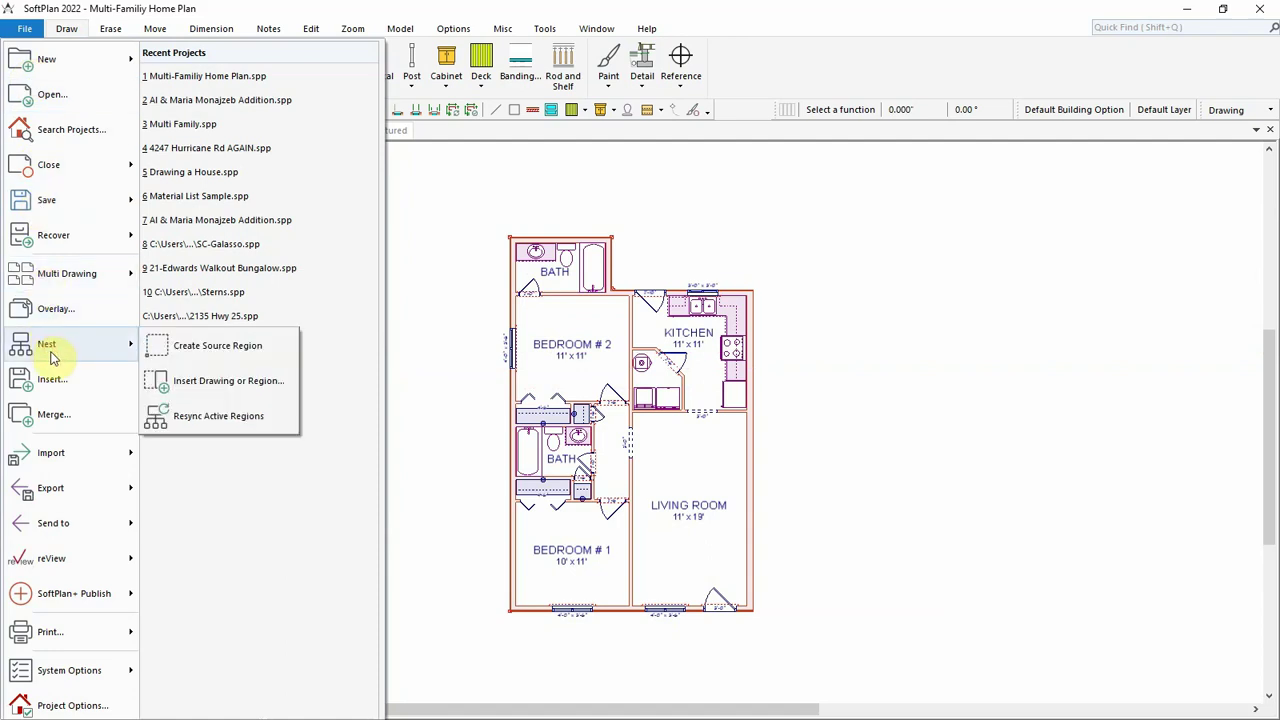
click(197, 347)
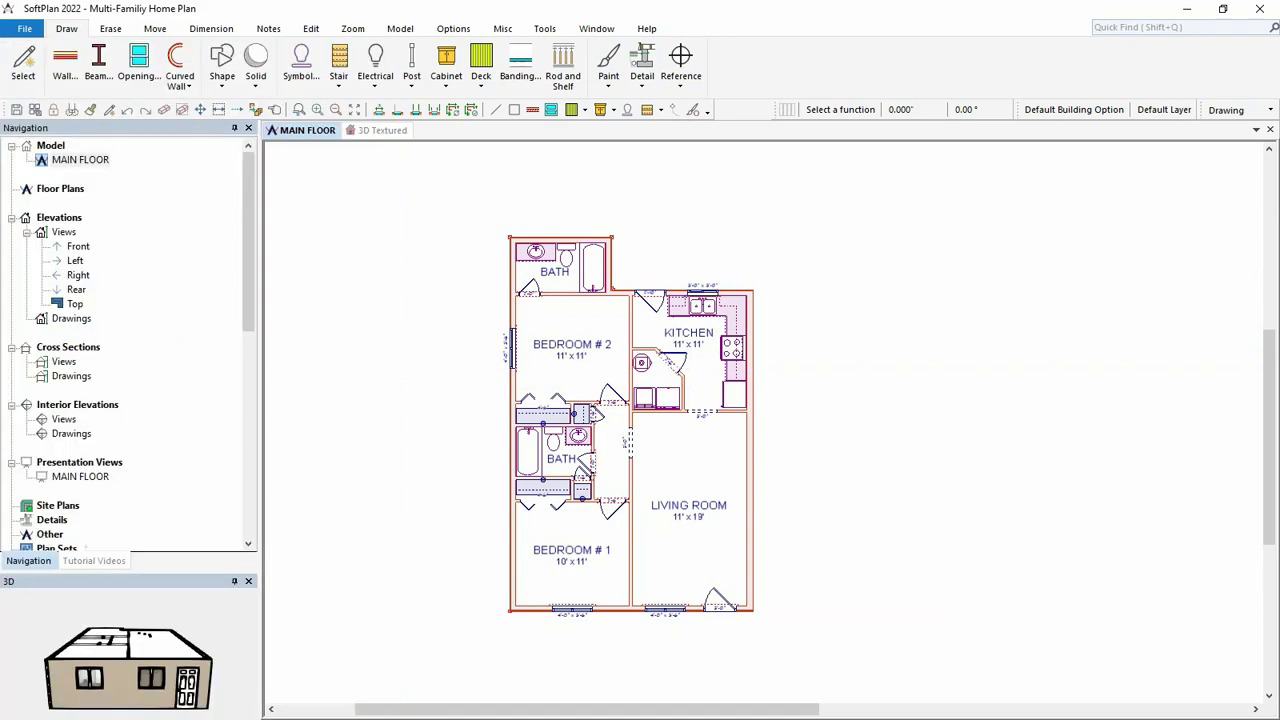
click(484, 225)
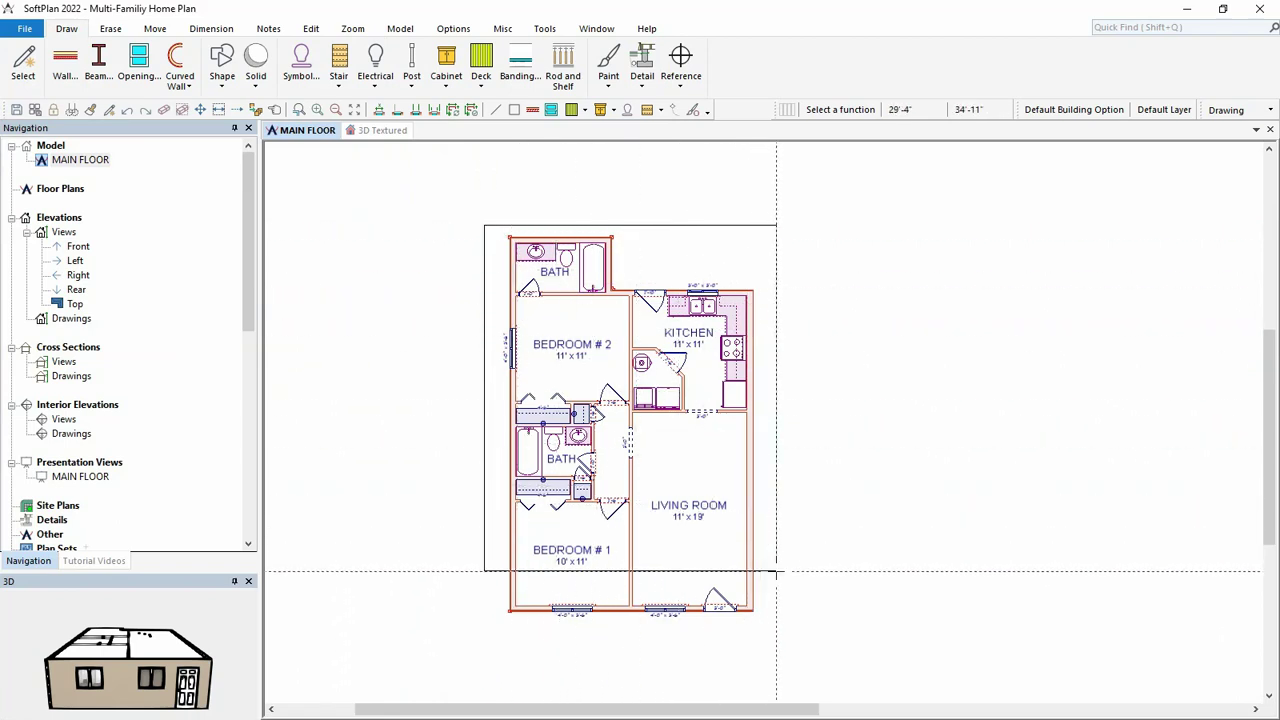
click(763, 630)
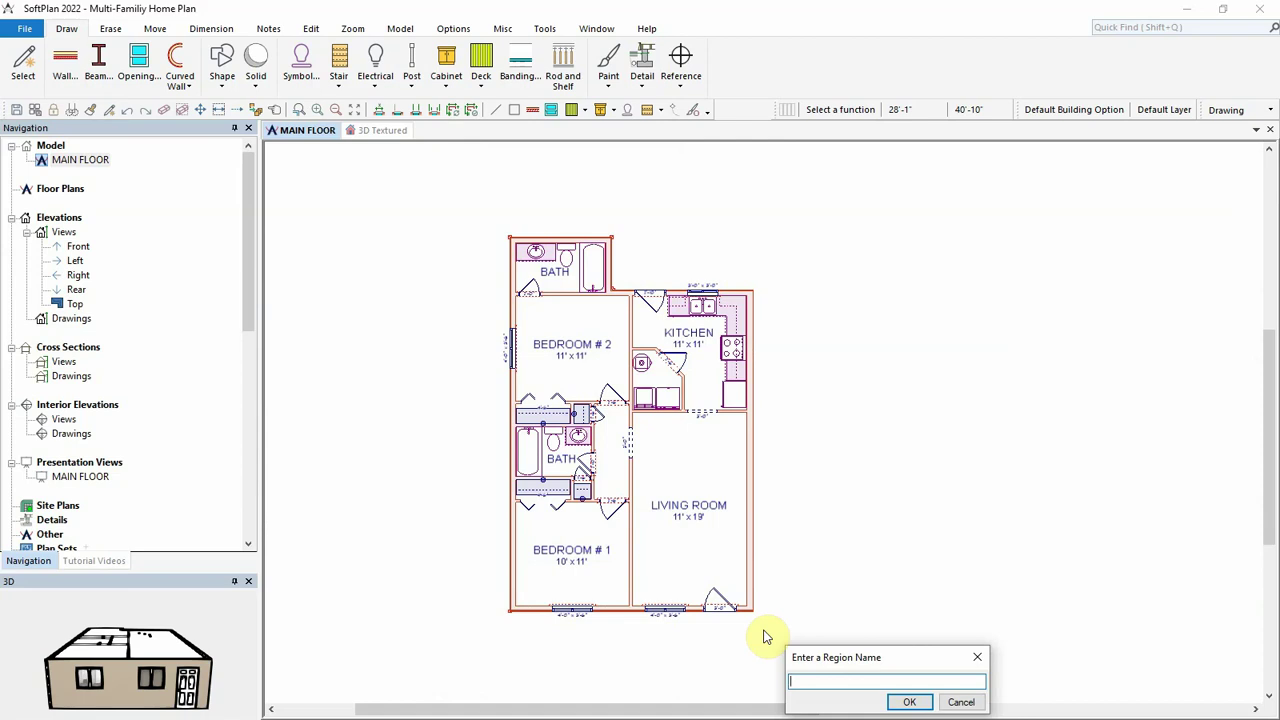
text(UnitA)
key(Return)
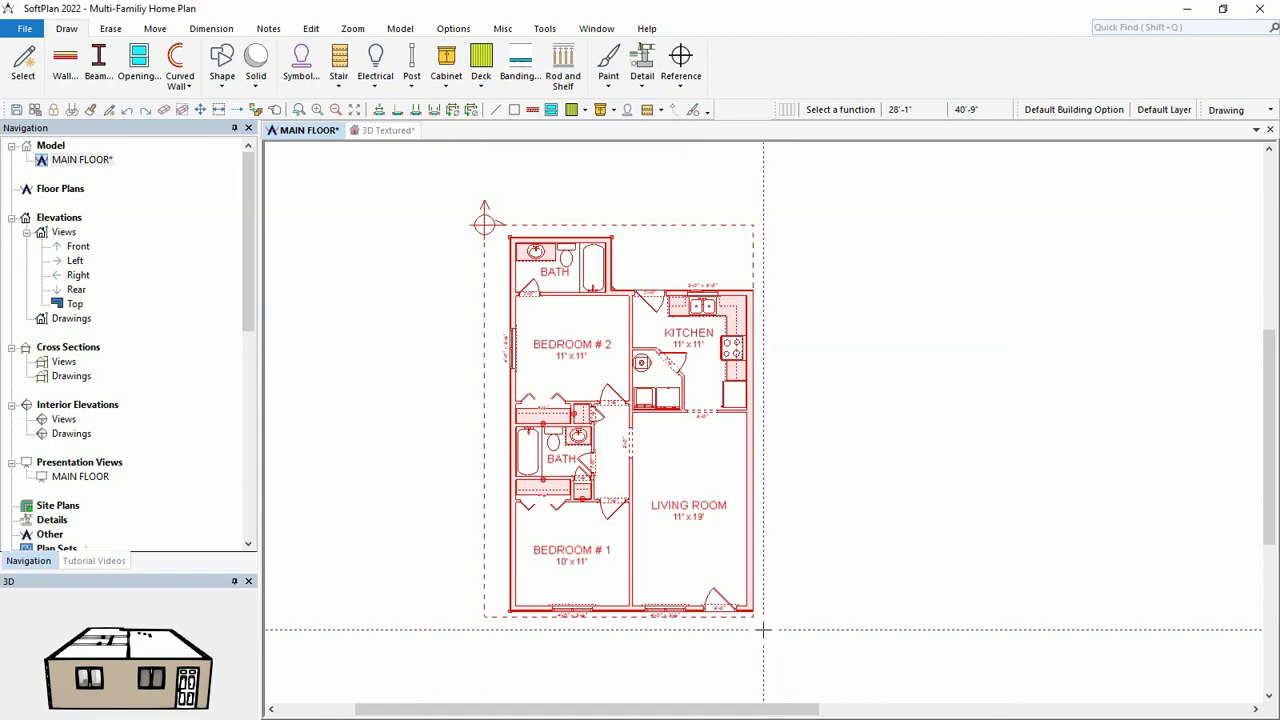
- Insert region UnitA at the original plan's top-right corner and zoom to fit both units
click(24, 28)
mouse_move(23, 345)
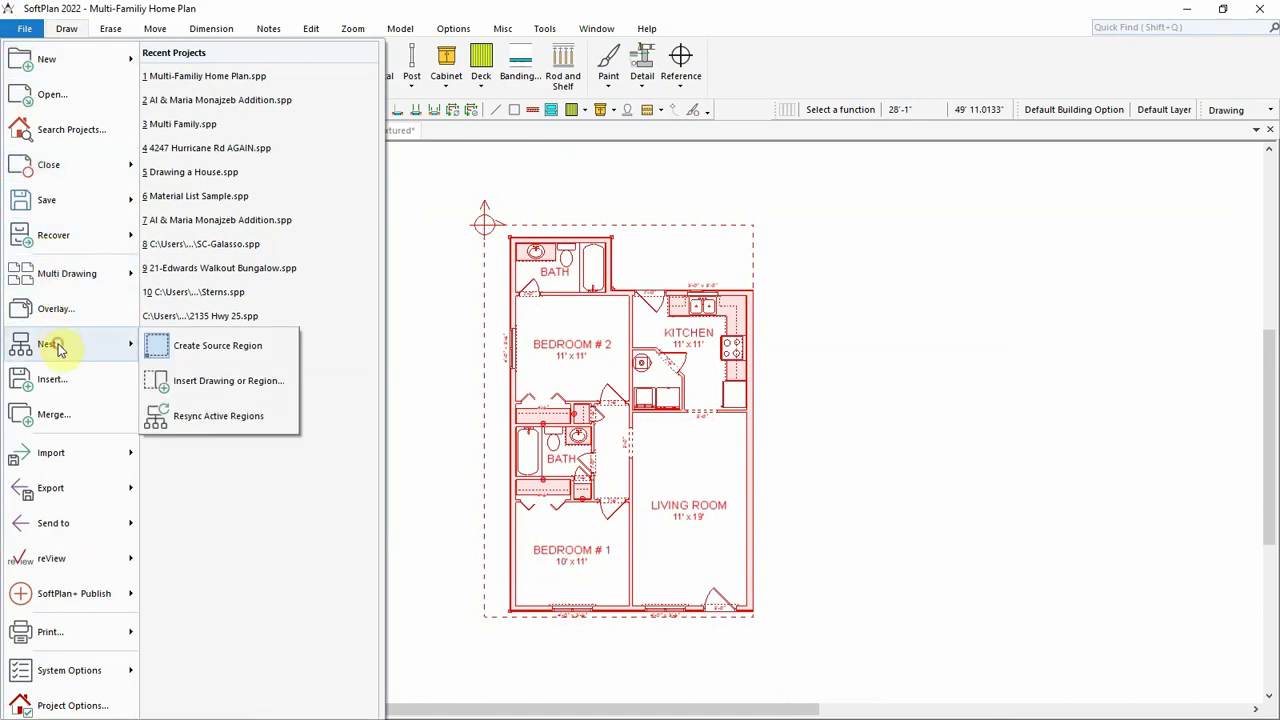
click(195, 380)
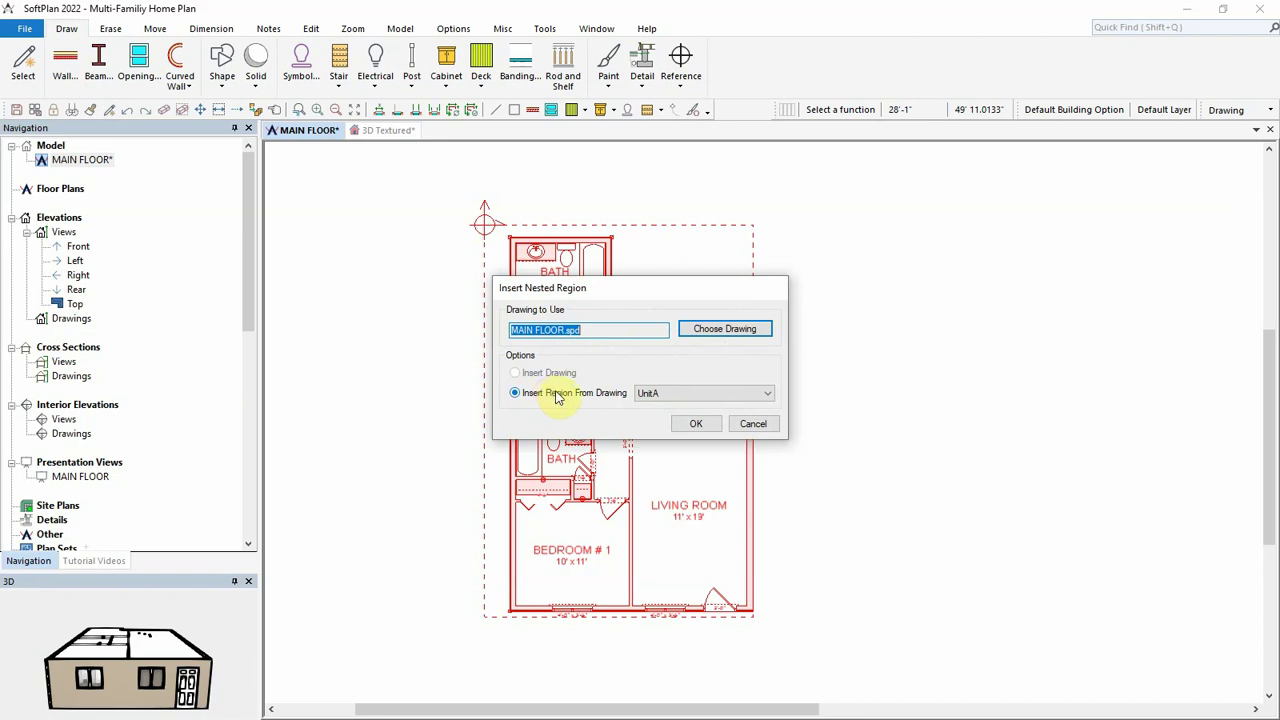
click(697, 421)
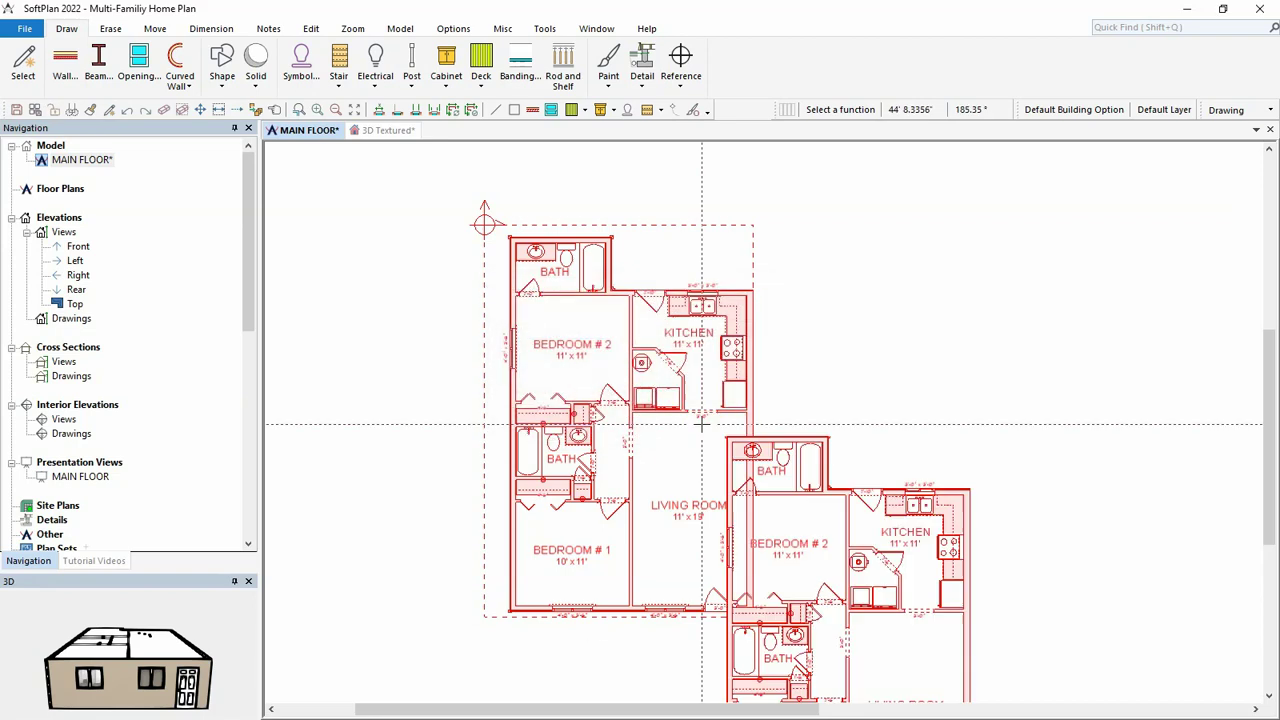
click(752, 224)
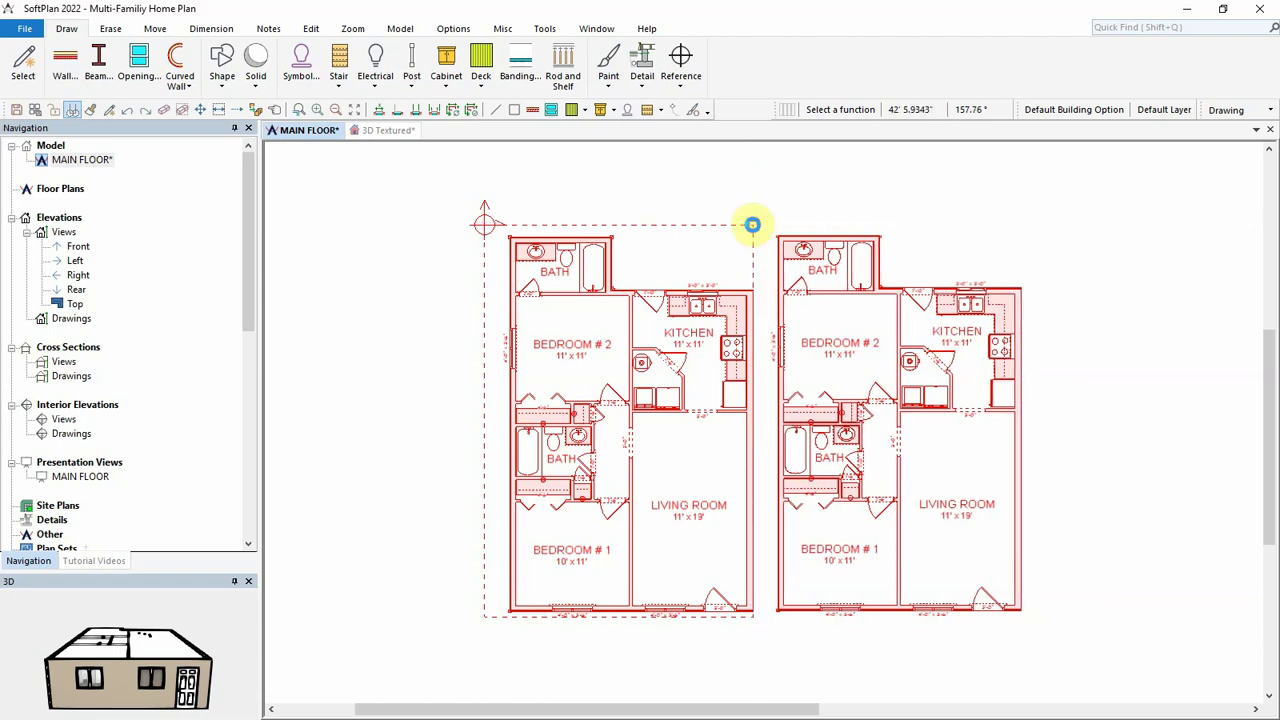
key(F5)
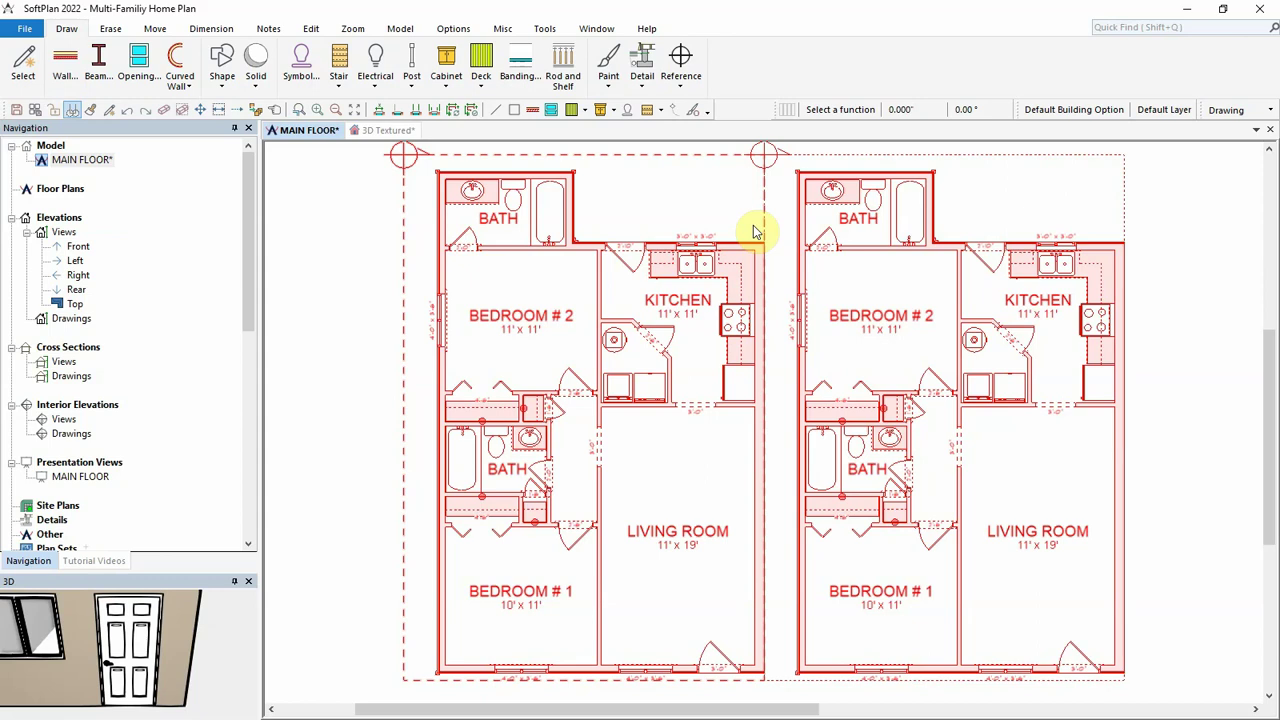
- Flip the right-hand UnitA copy about its vertical axis
right_click(933, 367)
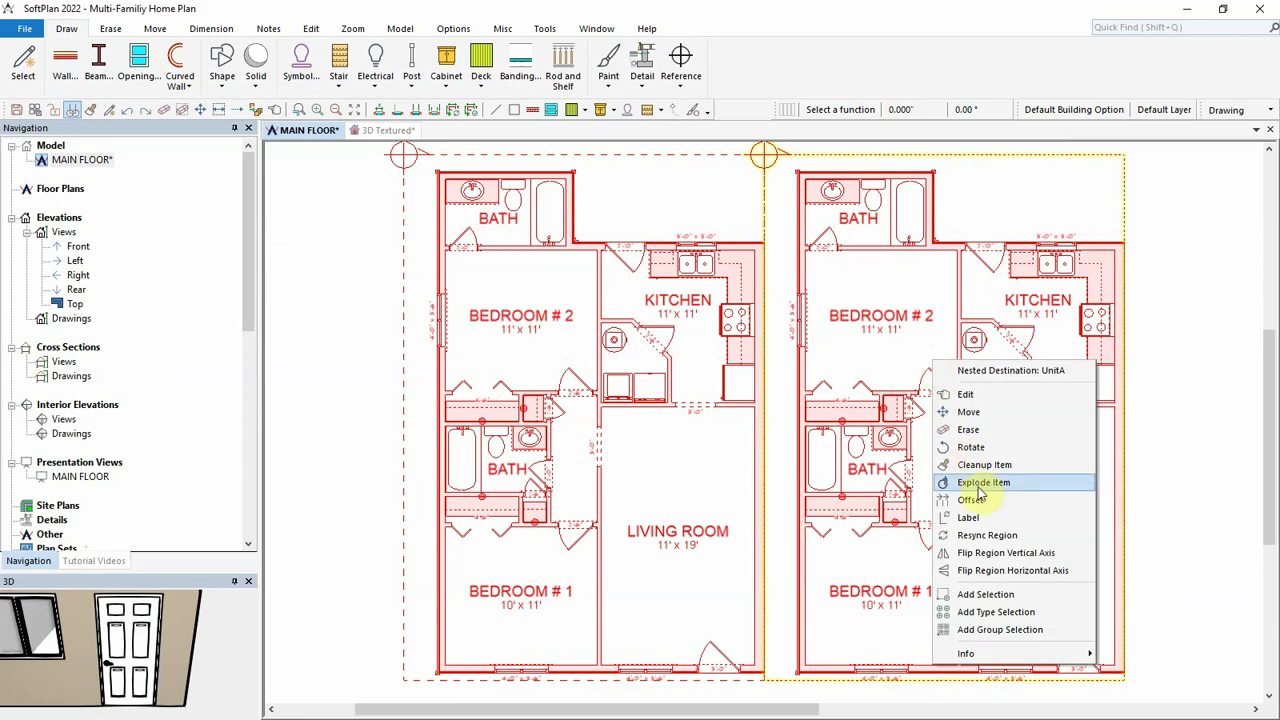
click(999, 553)
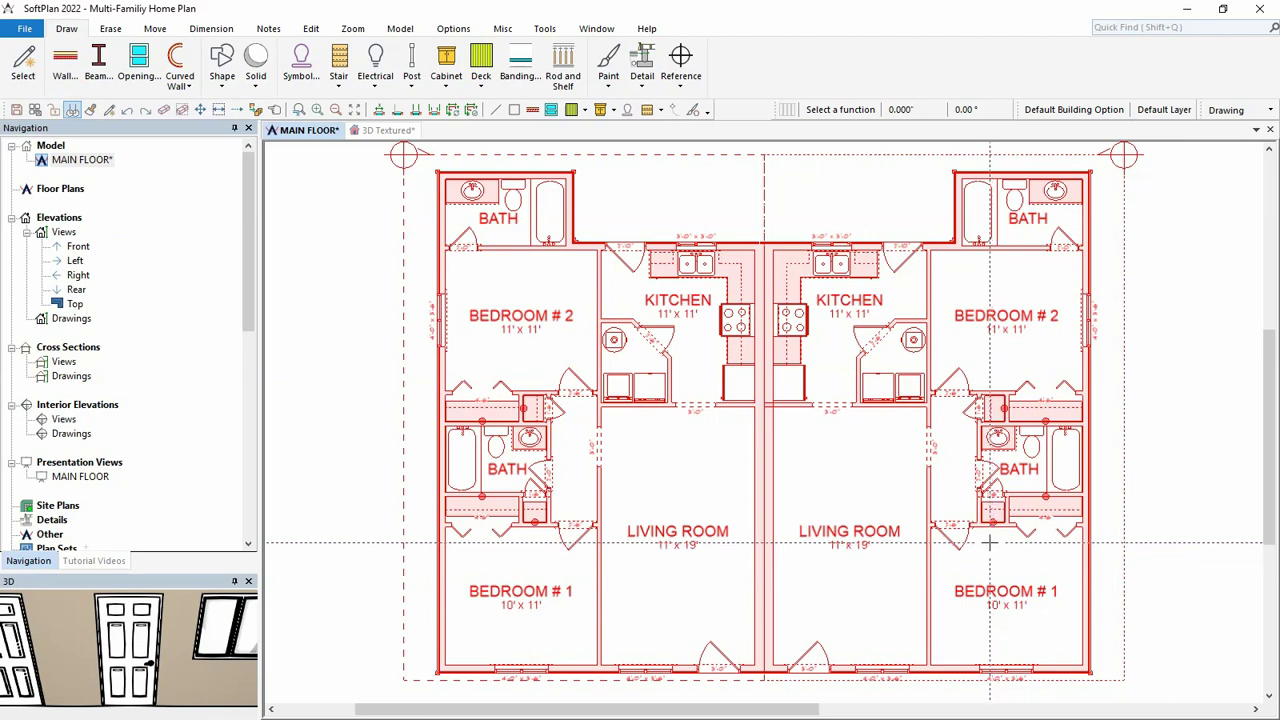
- Remove the 2 Hour Fire Wall (Party Wall) from the UnitA region
right_click(757, 477)
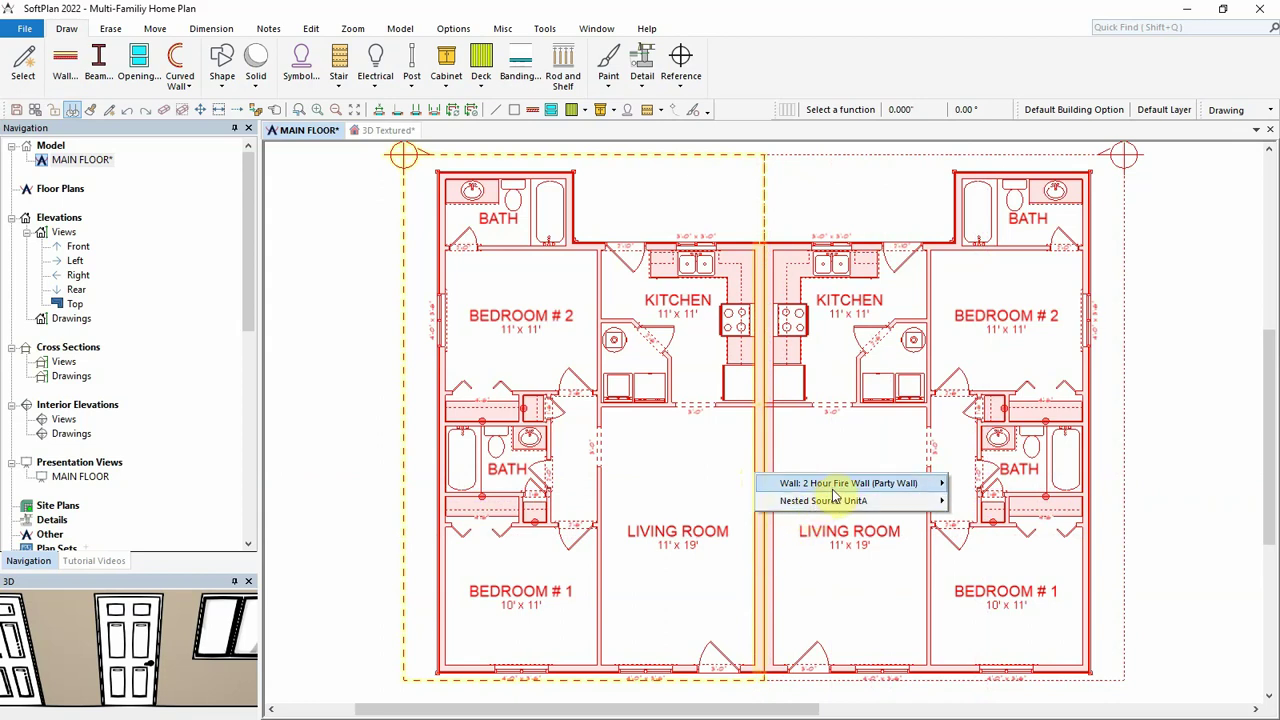
mouse_move(840, 485)
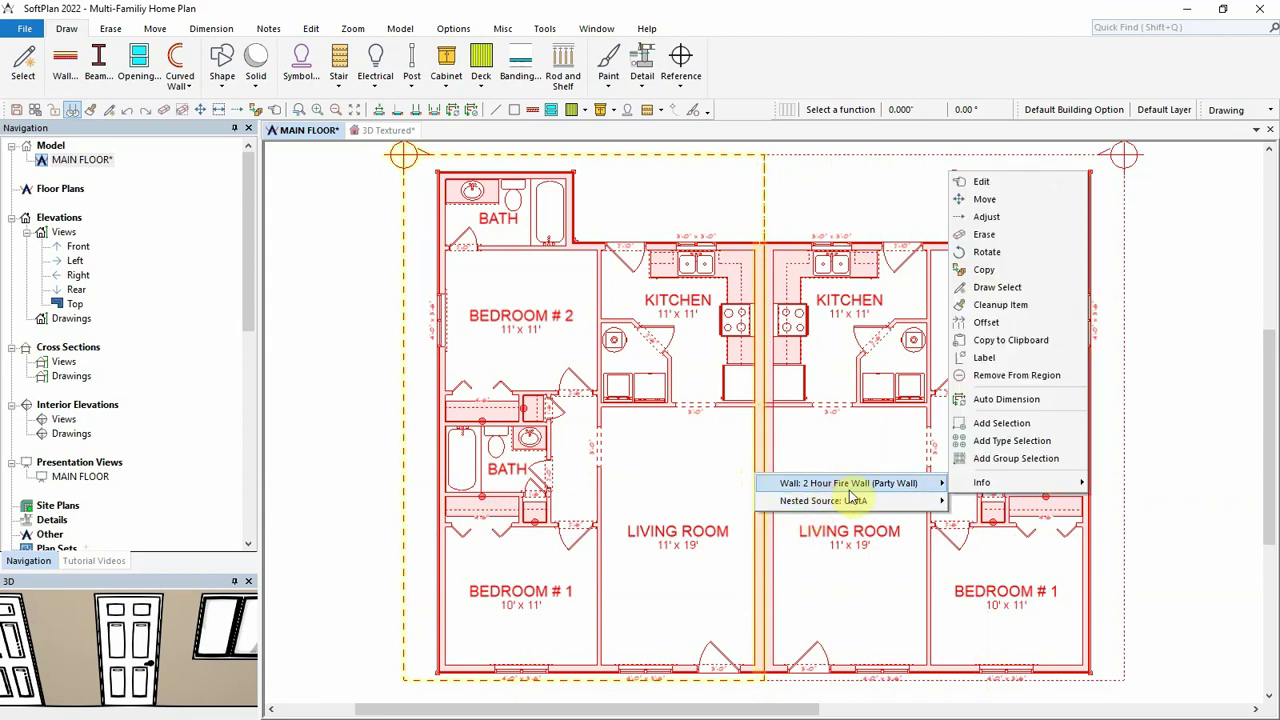
click(1015, 377)
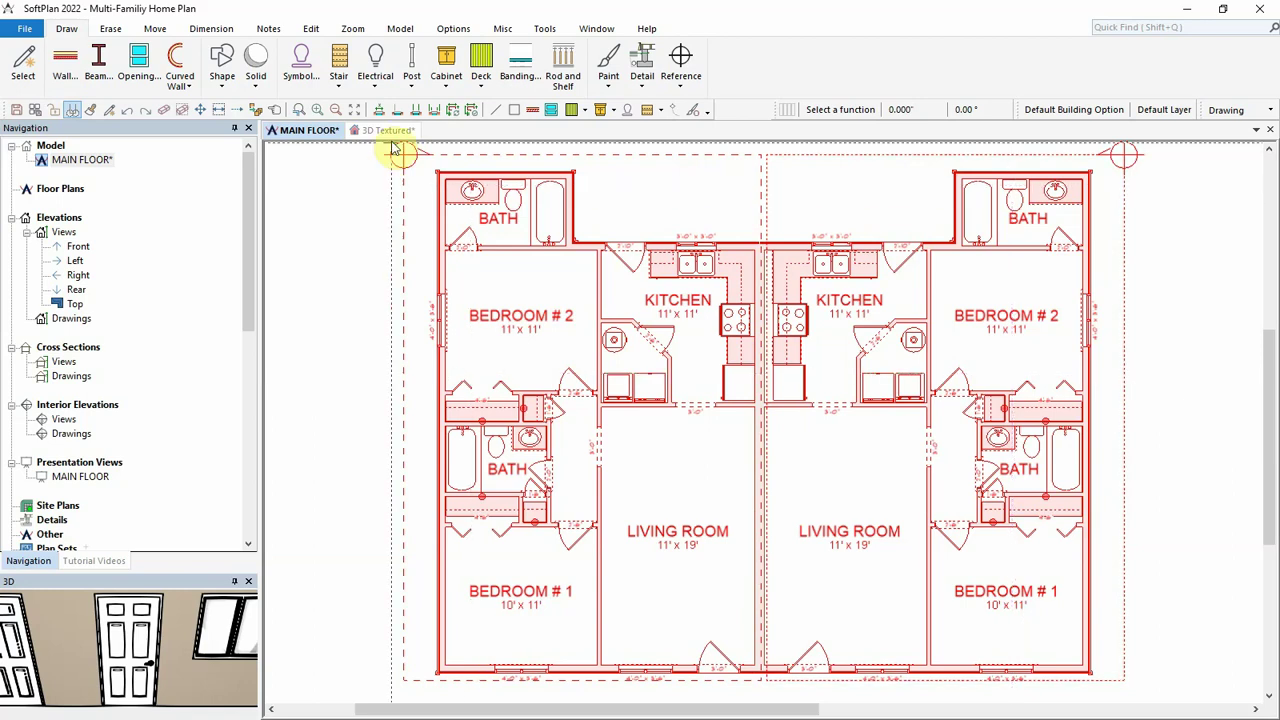
- Move the right-hand unit 8' left at 180° onto the shared wall
click(202, 110)
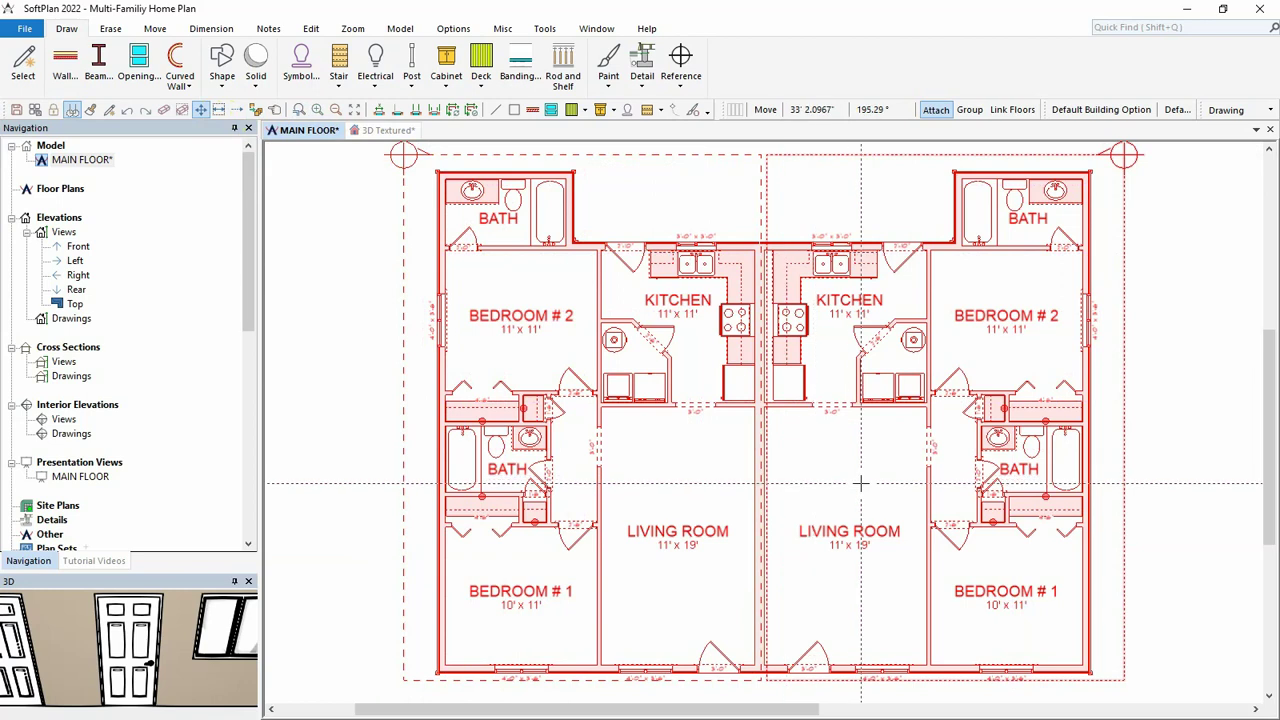
drag(860, 483, 852, 483)
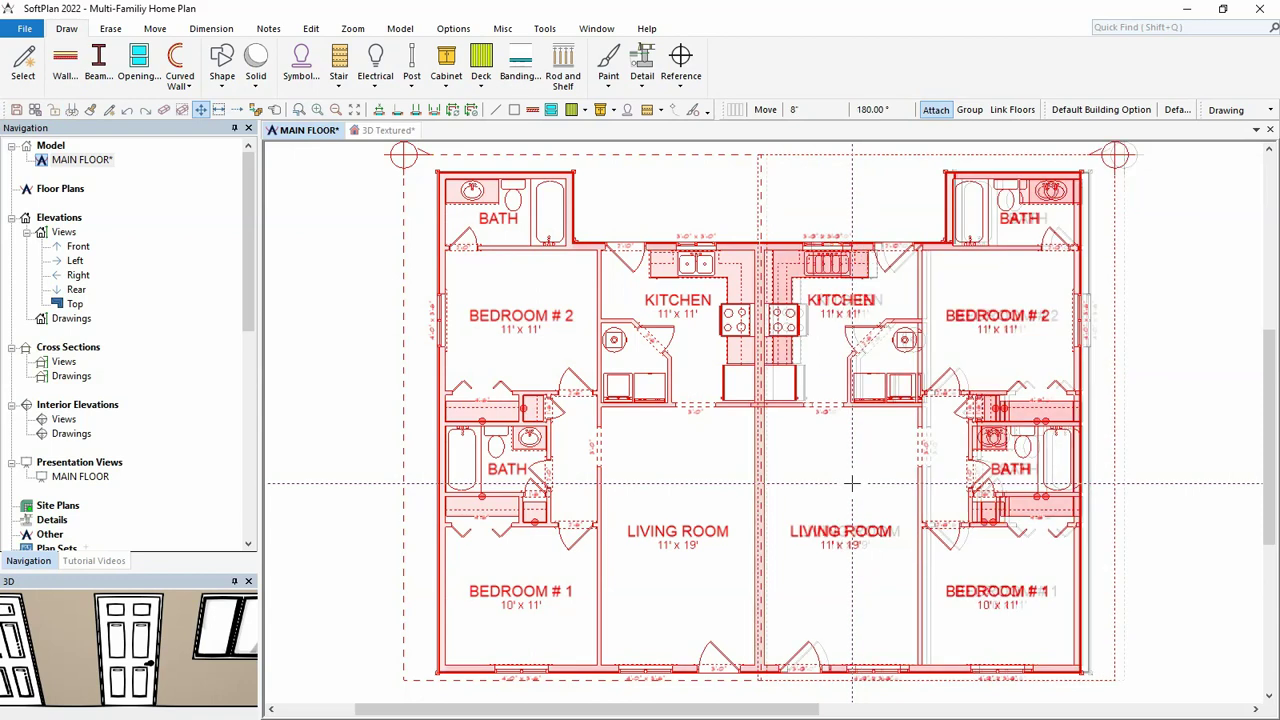
click(852, 483)
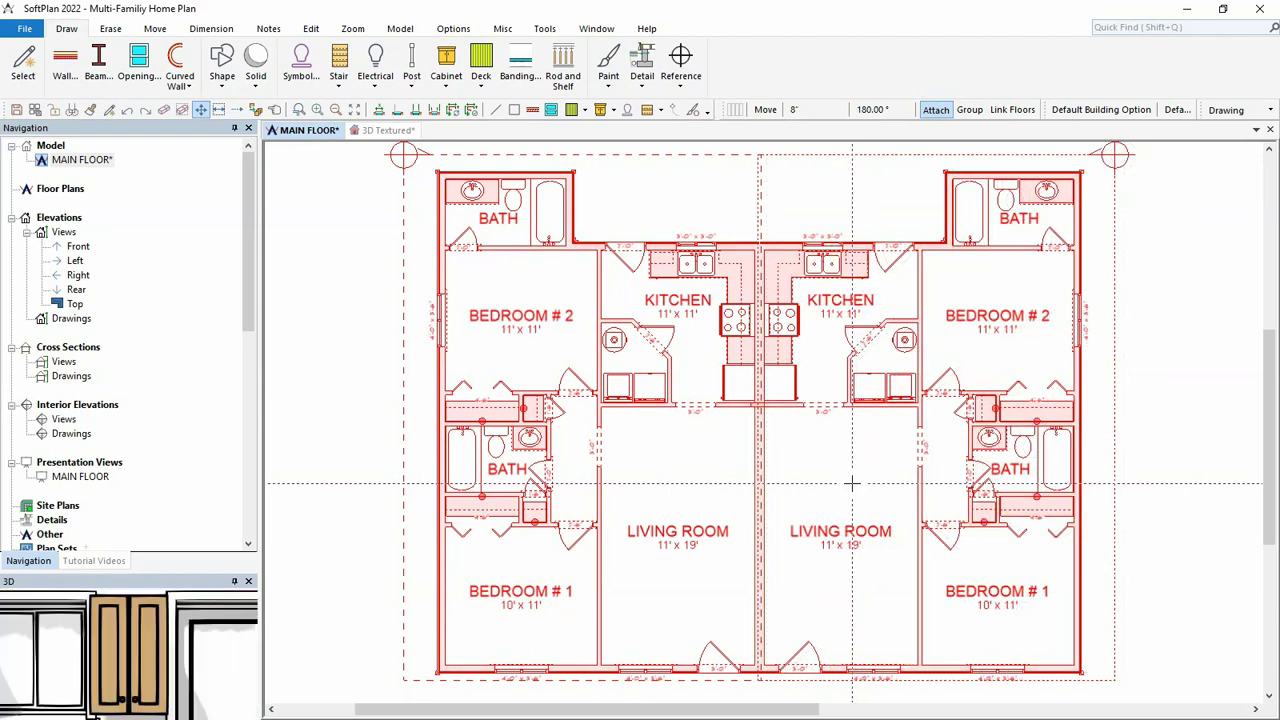
- Place a Window\Slider in the top wall of the upper bath
click(157, 60)
click(199, 237)
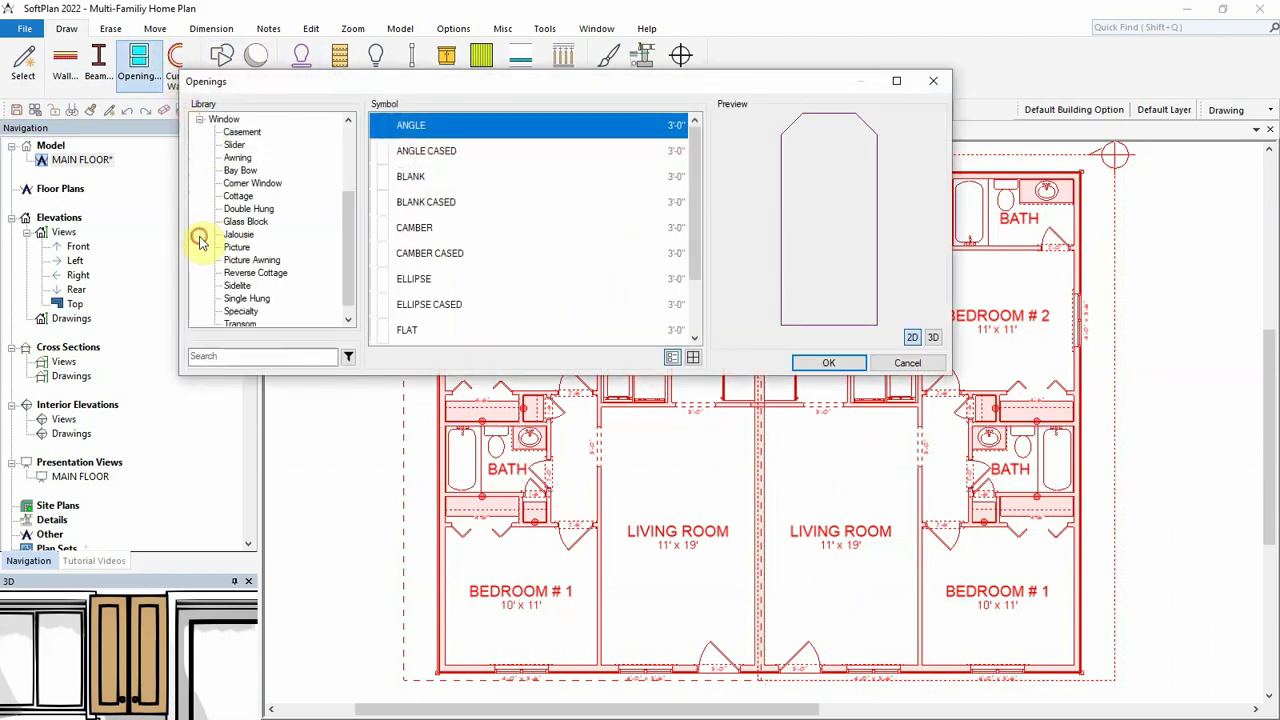
click(234, 145)
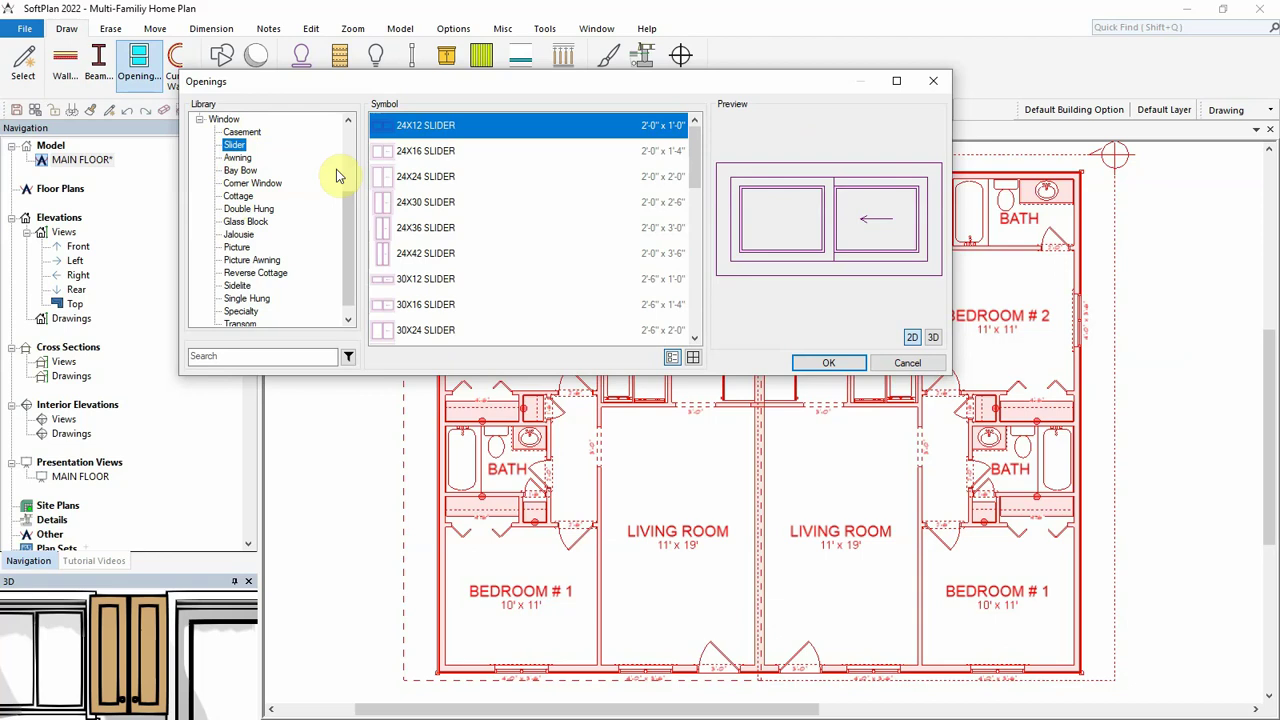
click(414, 177)
click(828, 363)
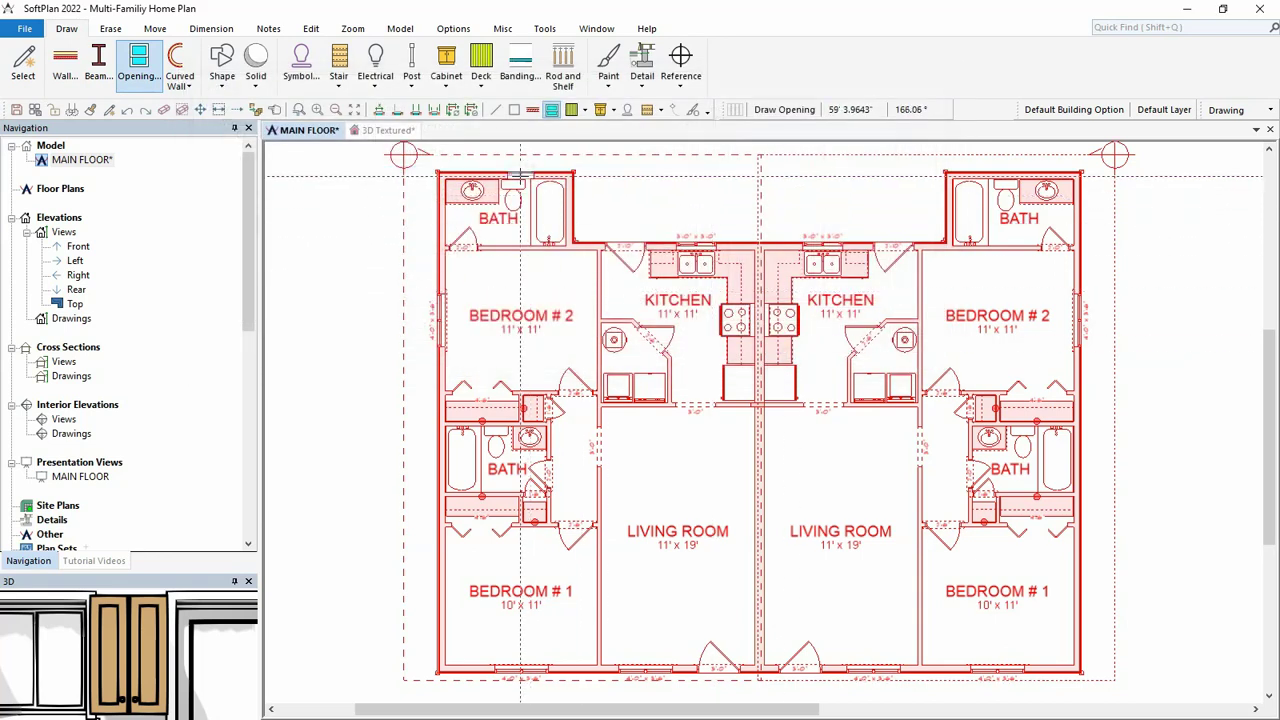
click(520, 175)
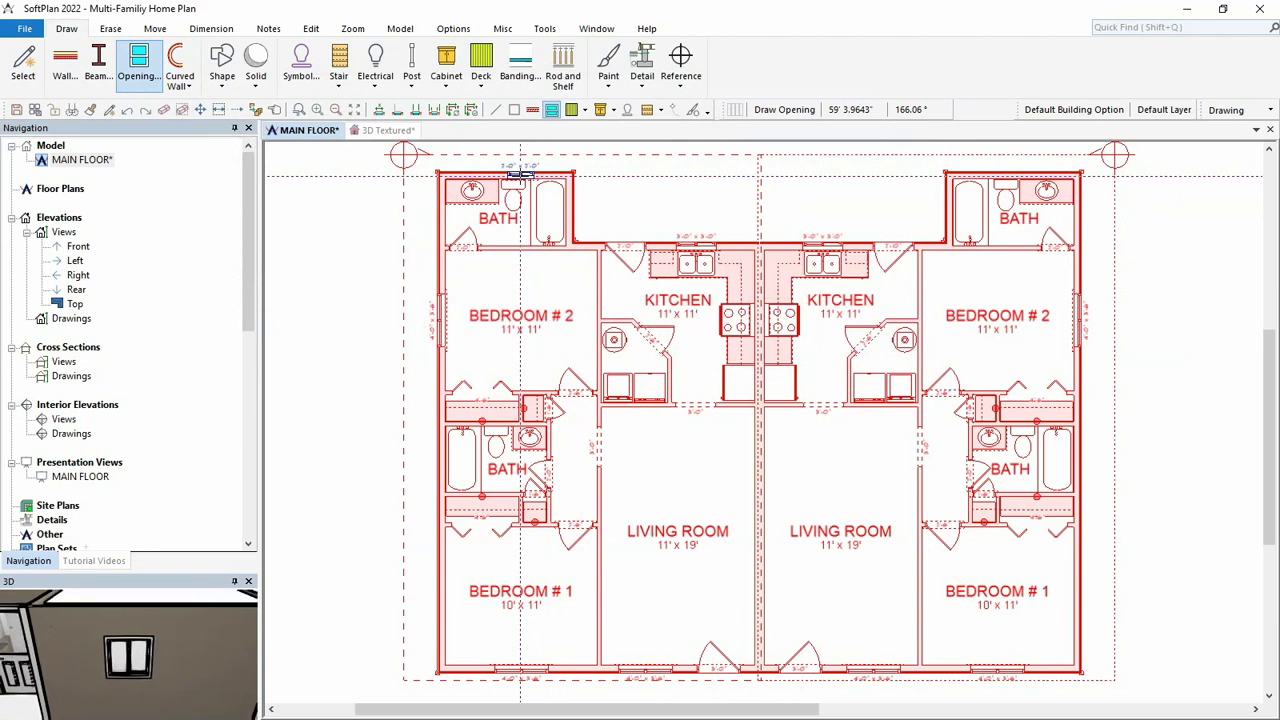
- Add the new slider window to the UnitA region so both units get it
right_click(520, 177)
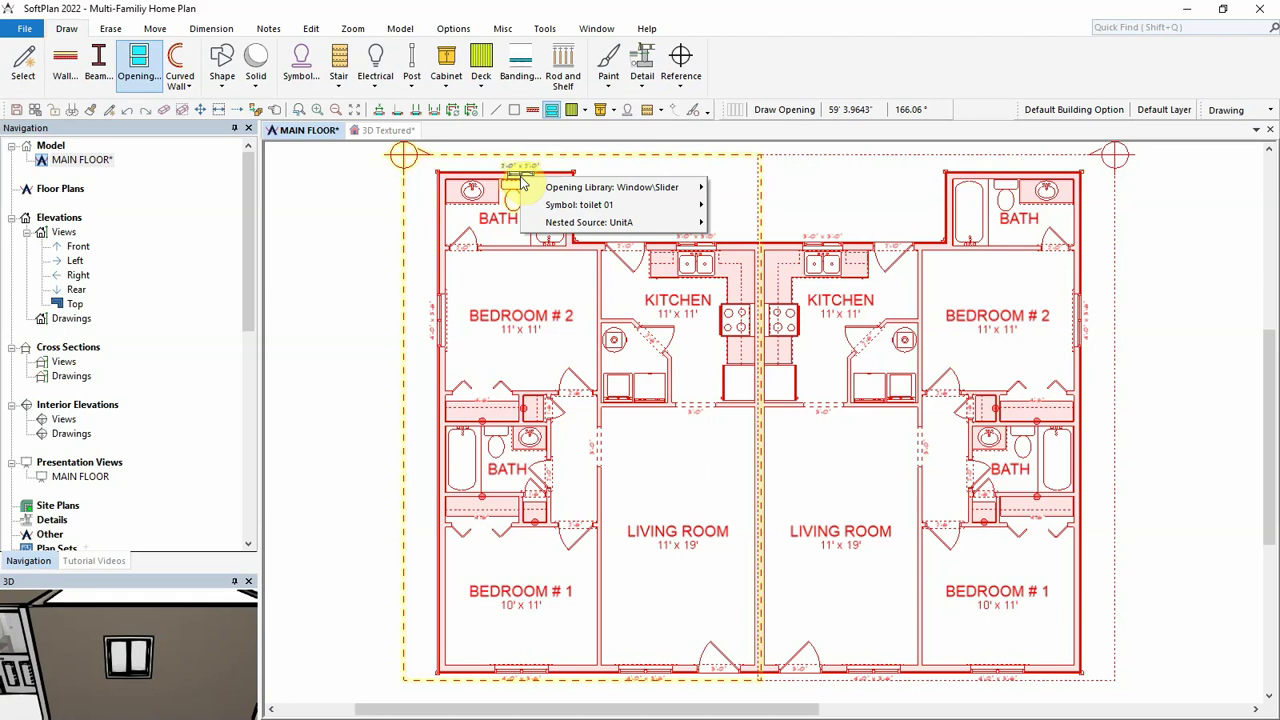
mouse_move(609, 195)
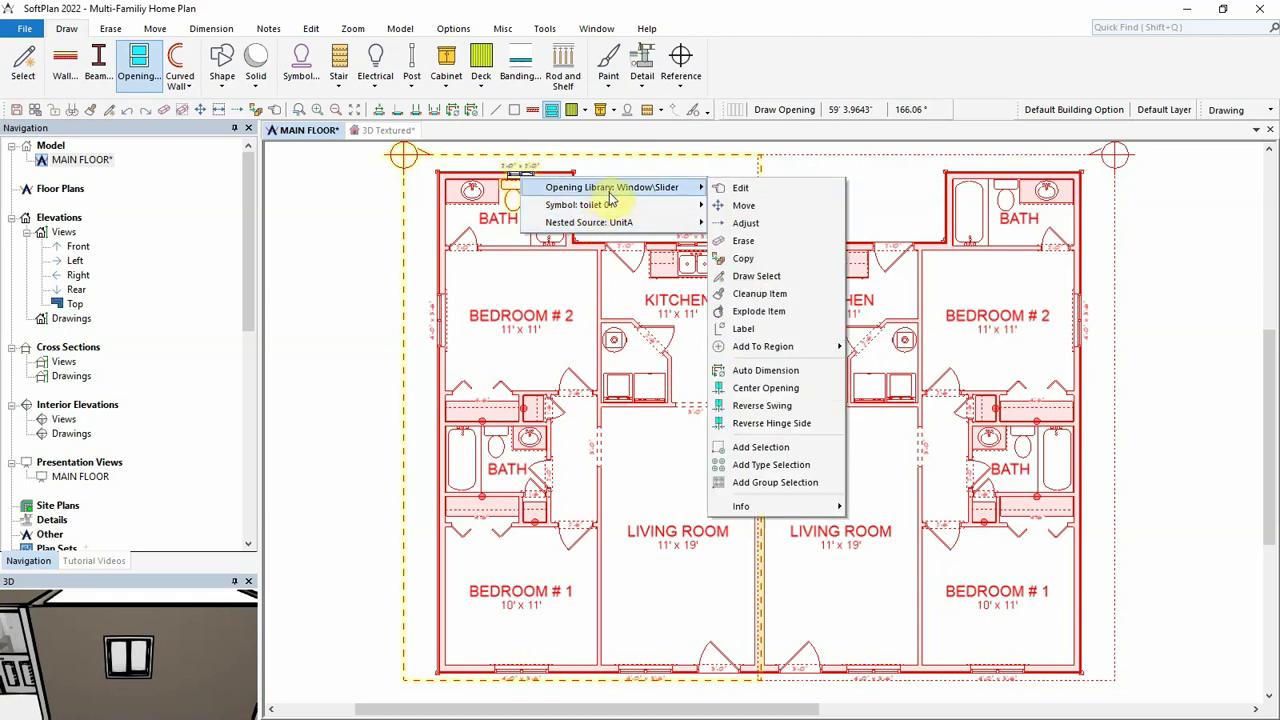
mouse_move(828, 350)
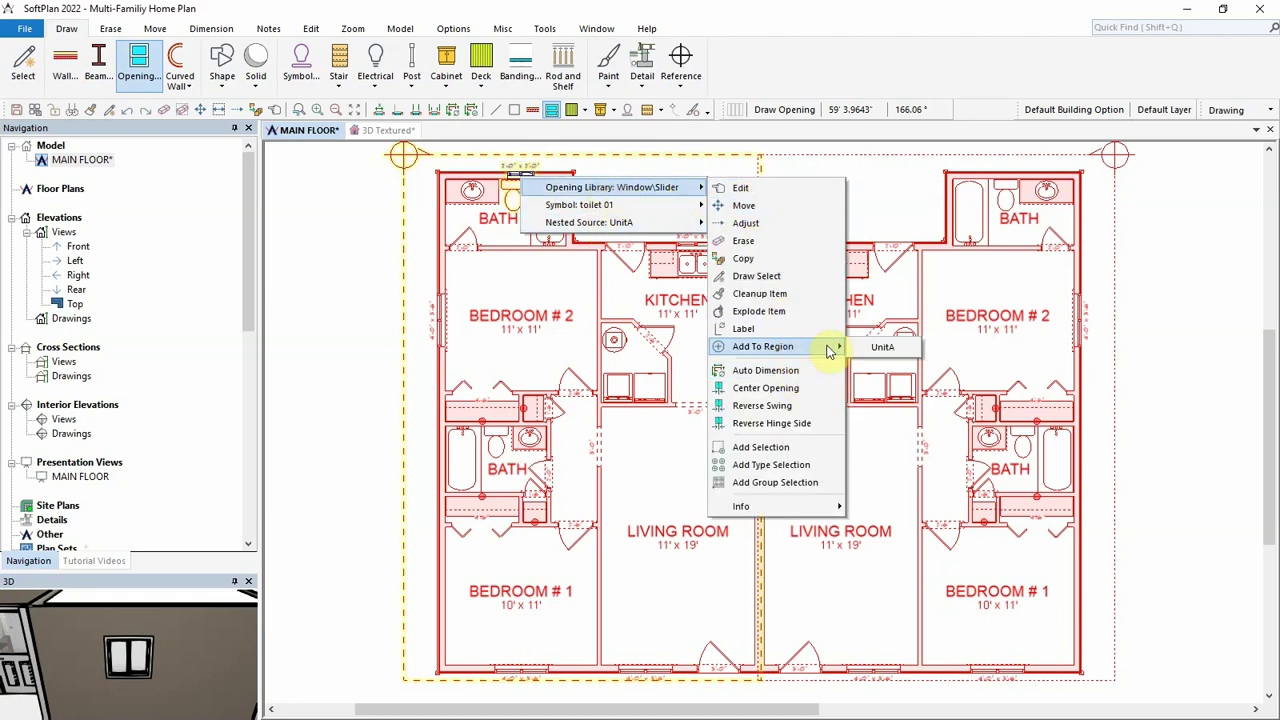
click(872, 344)
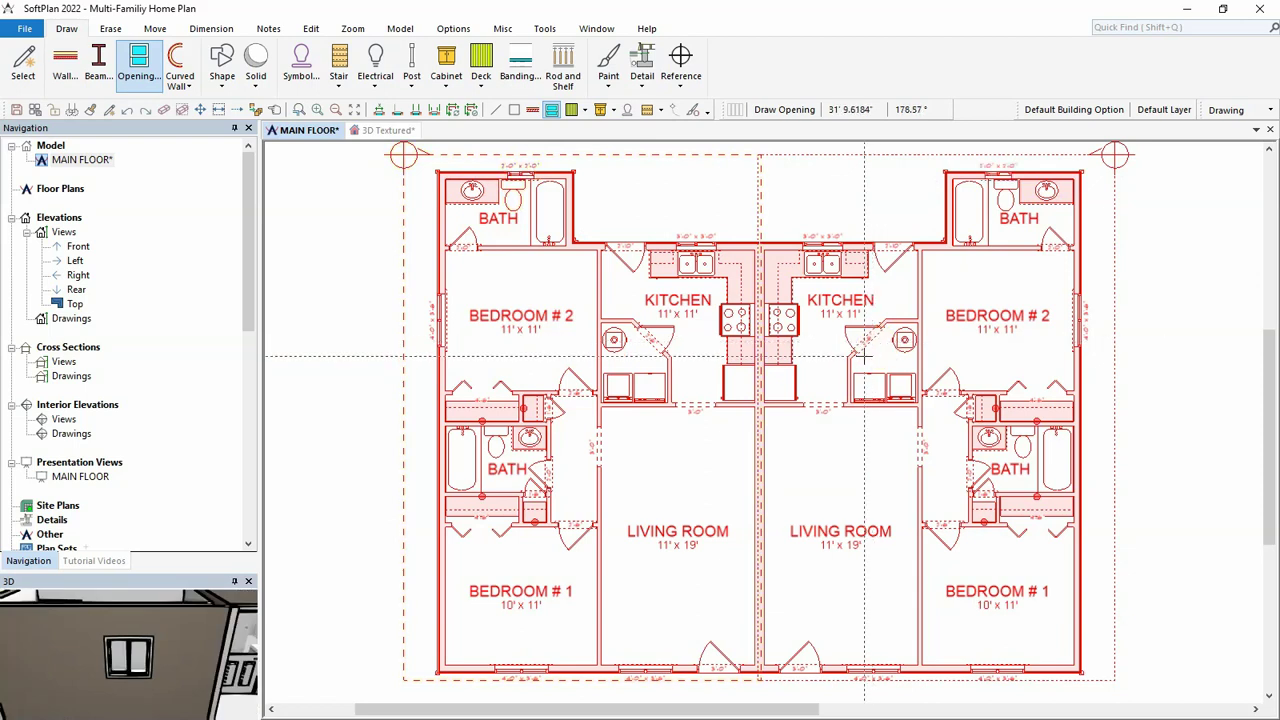
- Outline the porch below the plan's front with 2-2x8 Built-Up Beams
scroll(860, 385, down, 3)
middle_drag(801, 430, 791, 381)
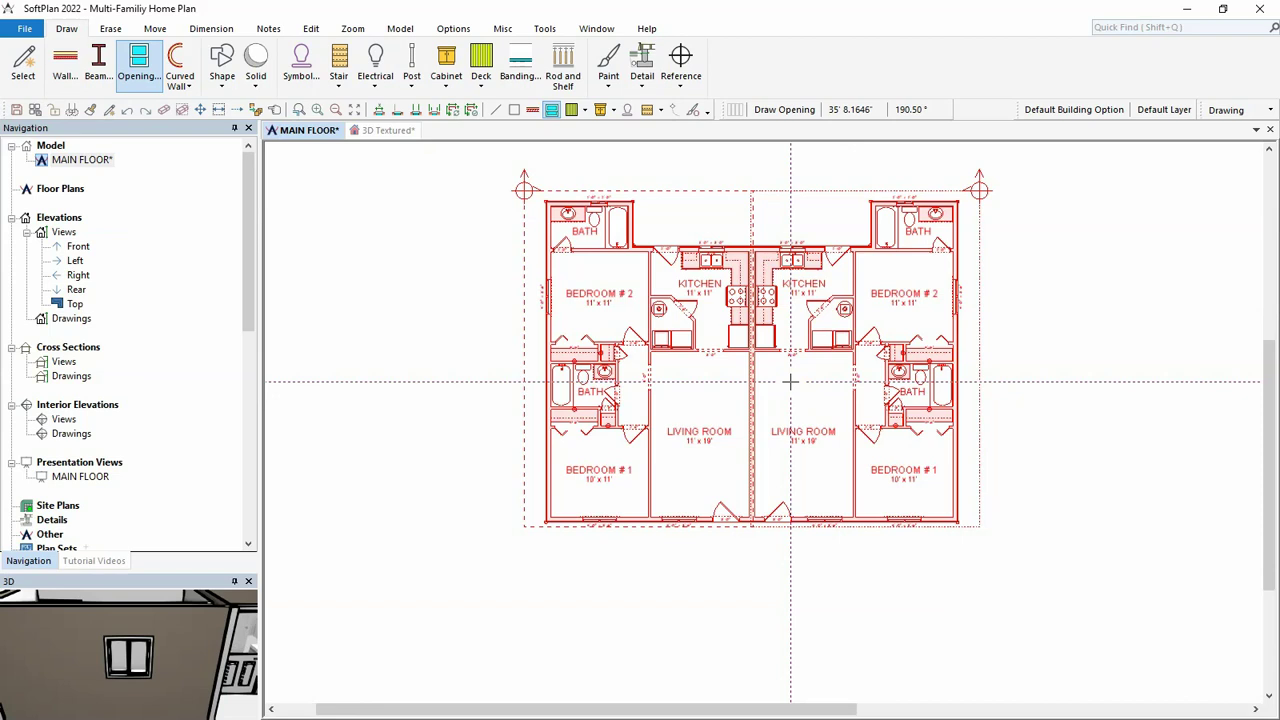
click(97, 62)
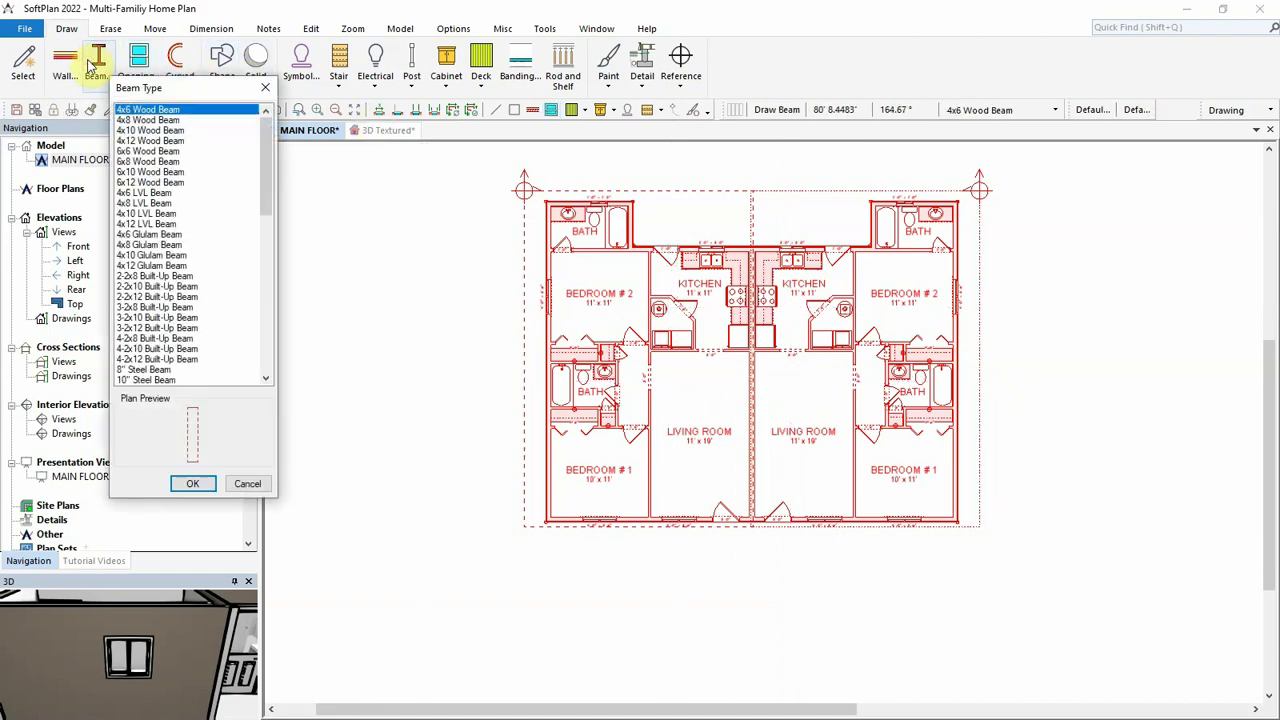
click(150, 276)
click(192, 483)
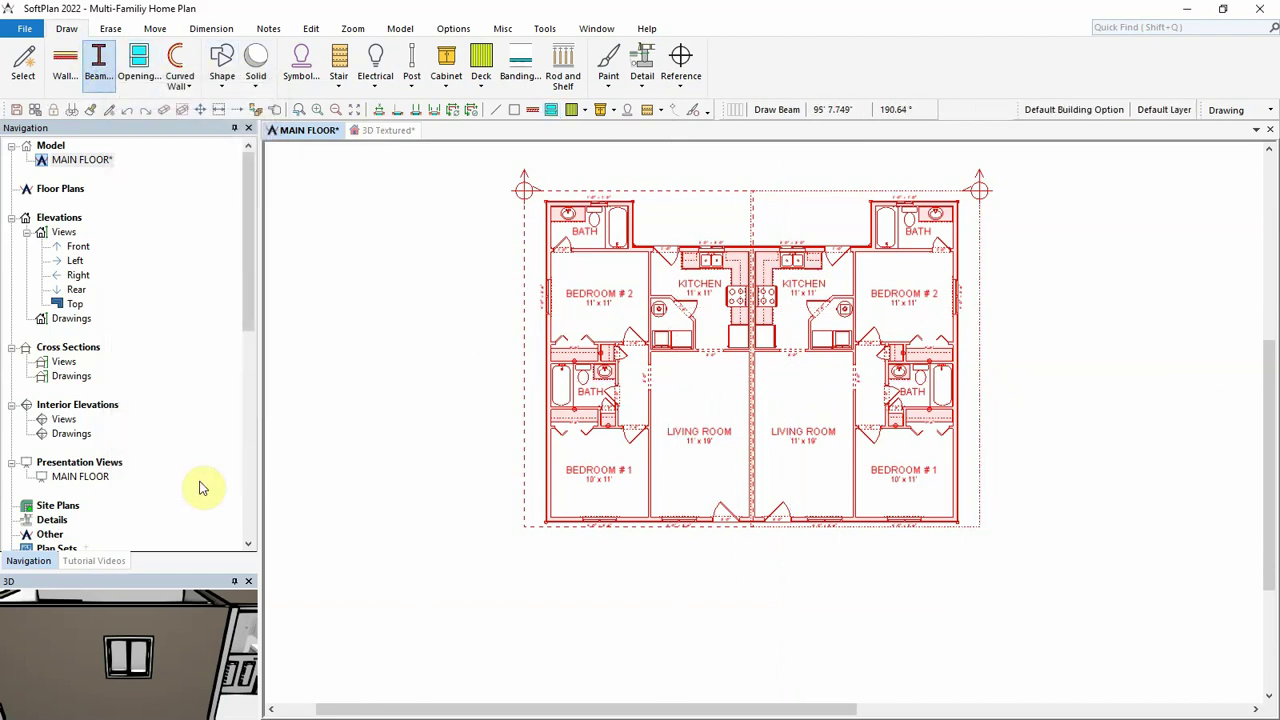
click(649, 567)
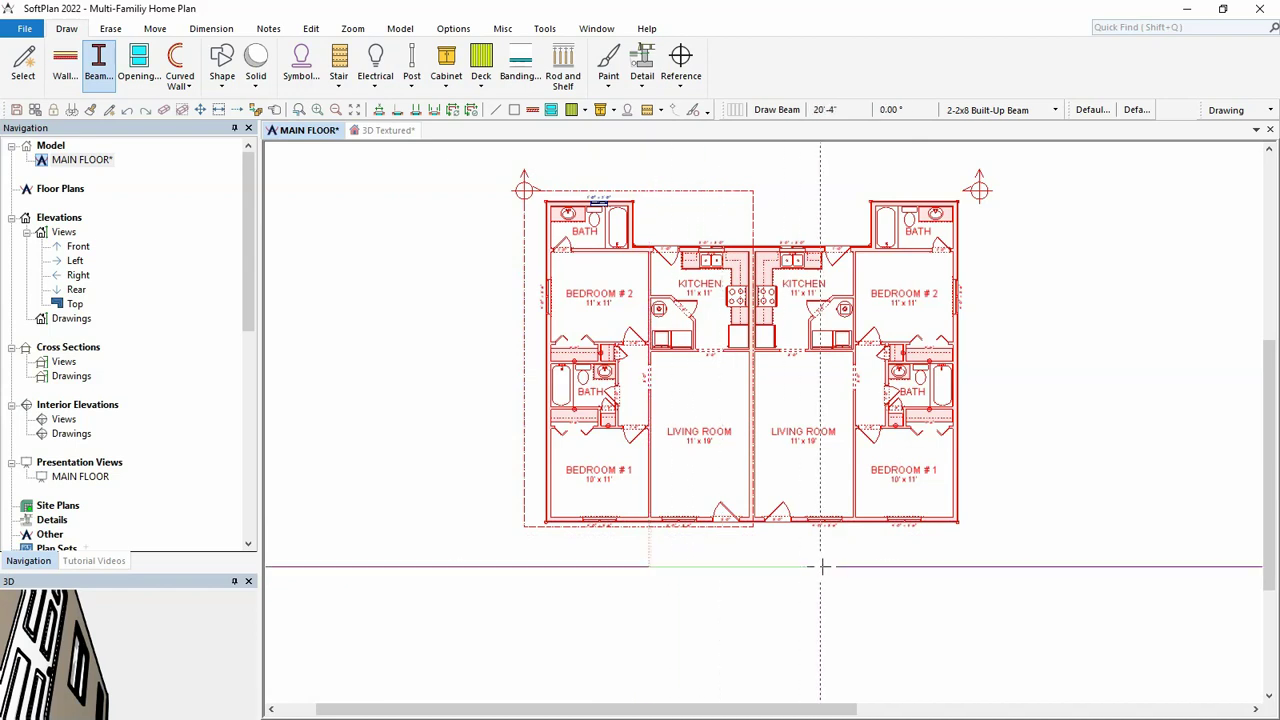
click(854, 567)
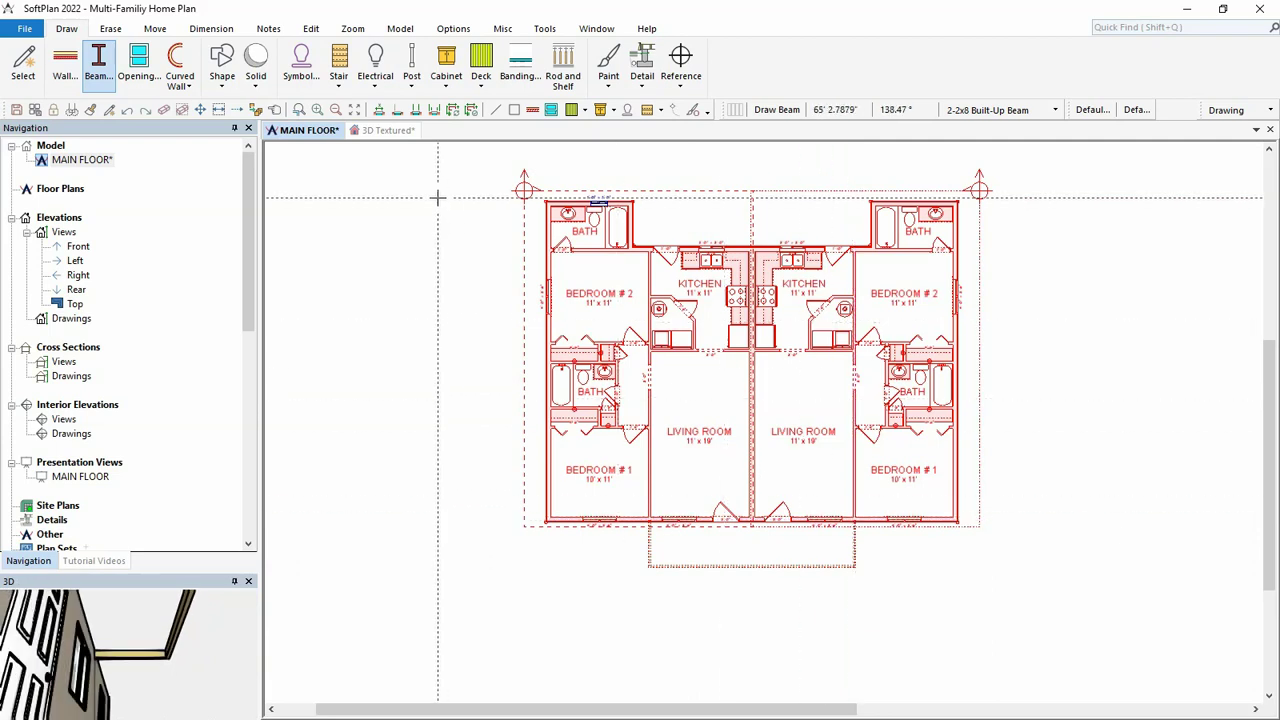
- Auto-dimension the plan and switch to the Floor System layer
click(456, 110)
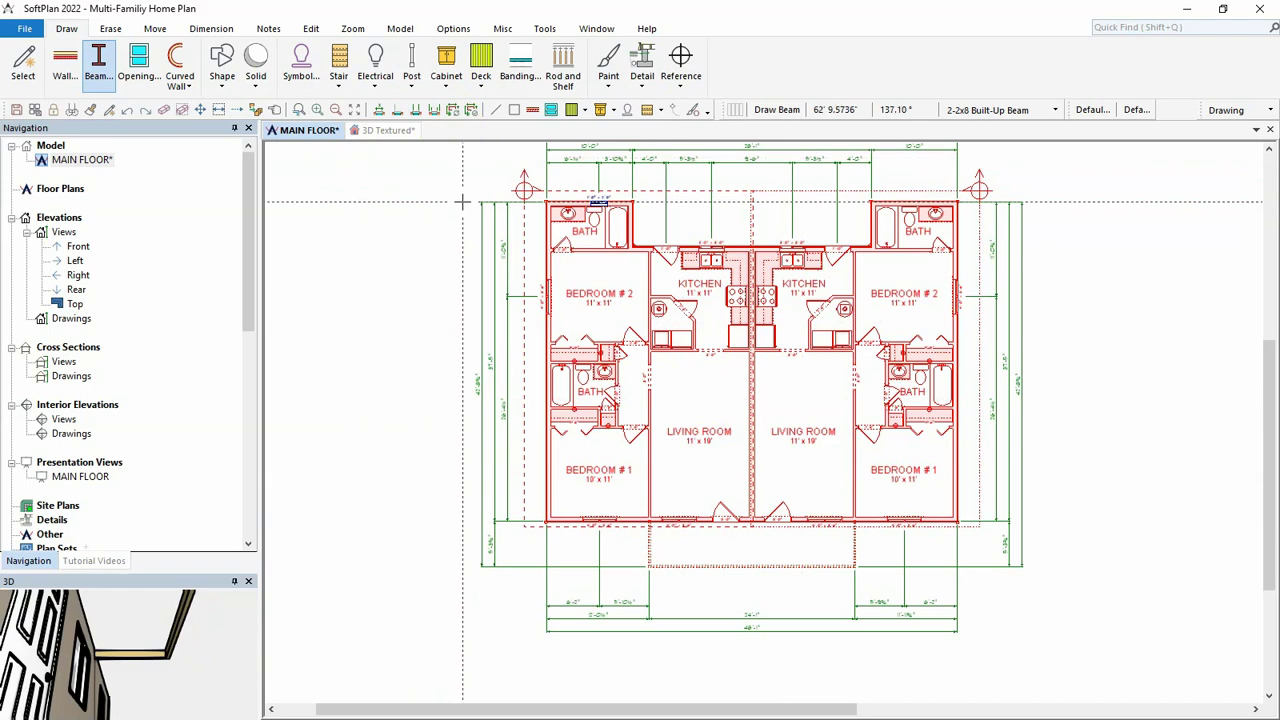
click(1235, 110)
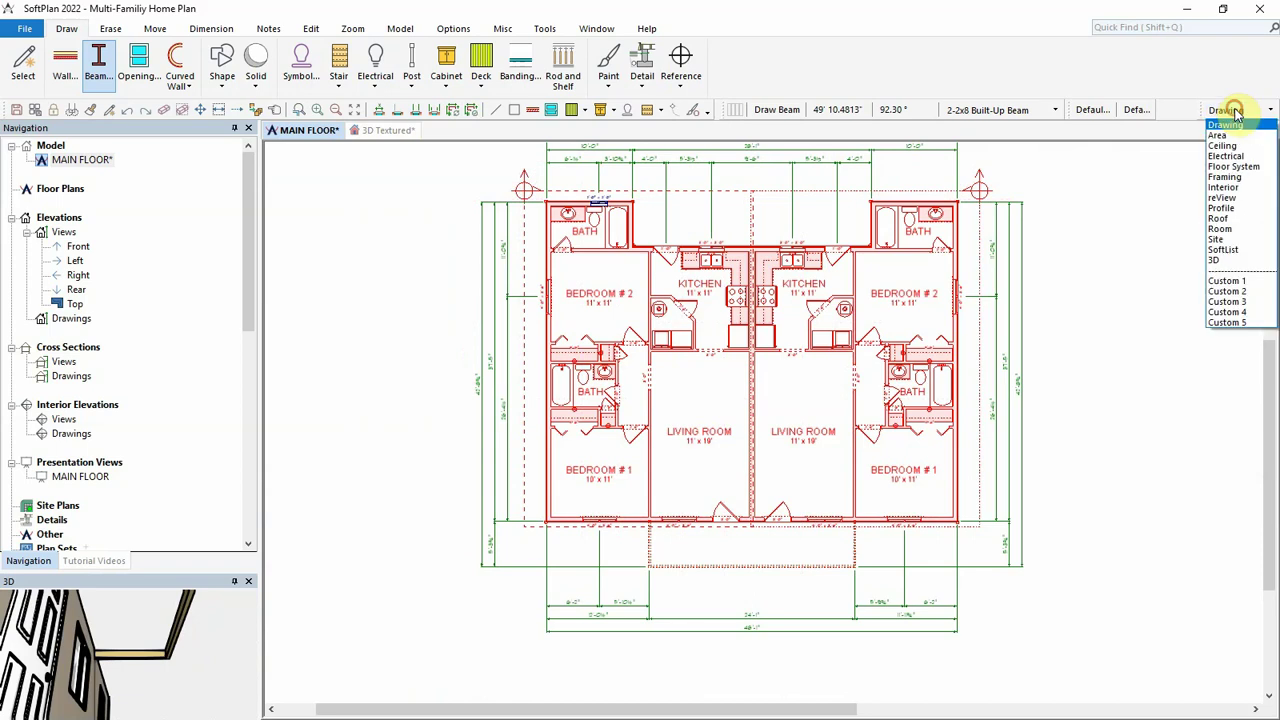
click(1233, 166)
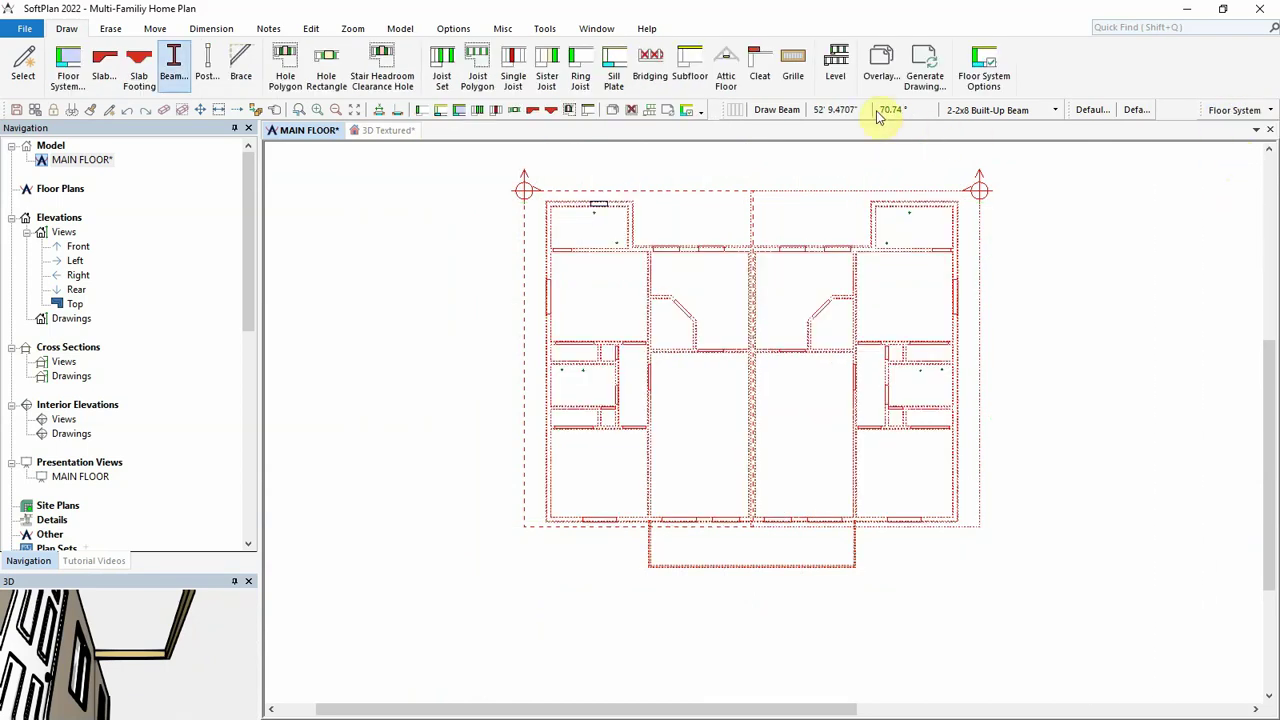
- Auto-trace a floor slab inside the left unit and the right unit
click(104, 62)
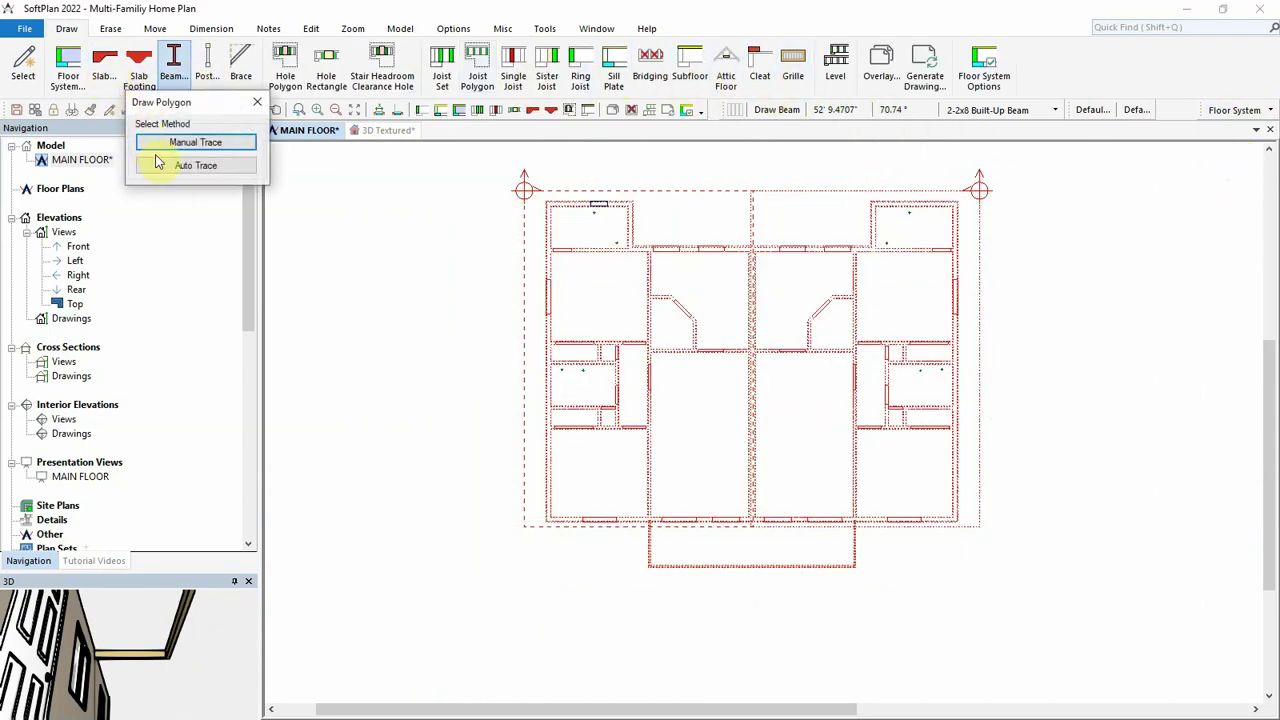
click(160, 165)
click(636, 368)
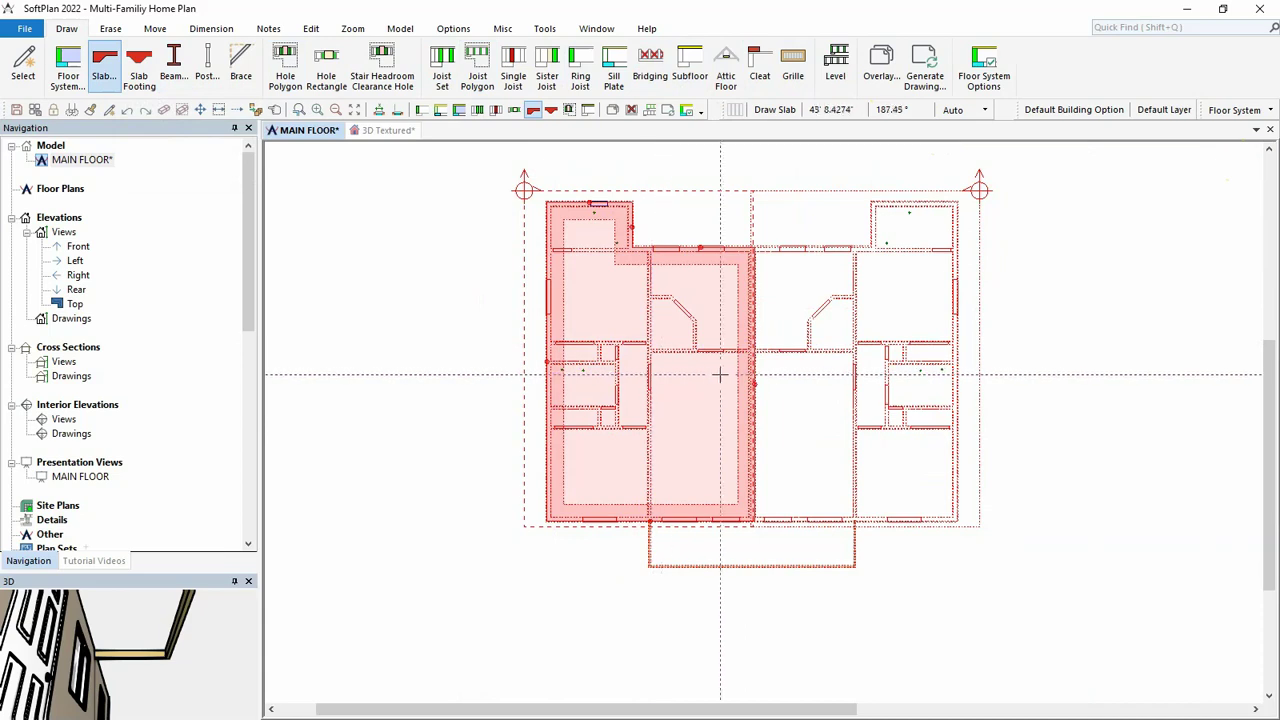
click(812, 376)
click(1233, 110)
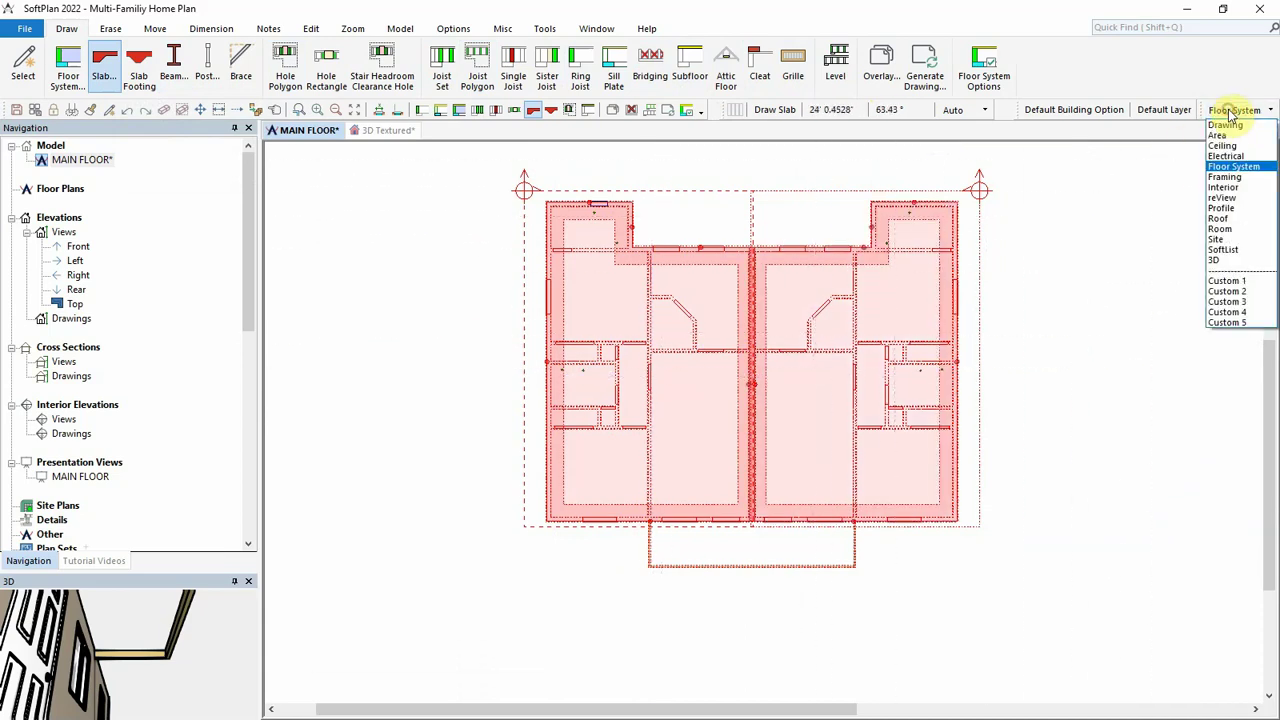
- Auto-generate a hip roof on the Roof layer and show the 3D Textured view
click(1228, 217)
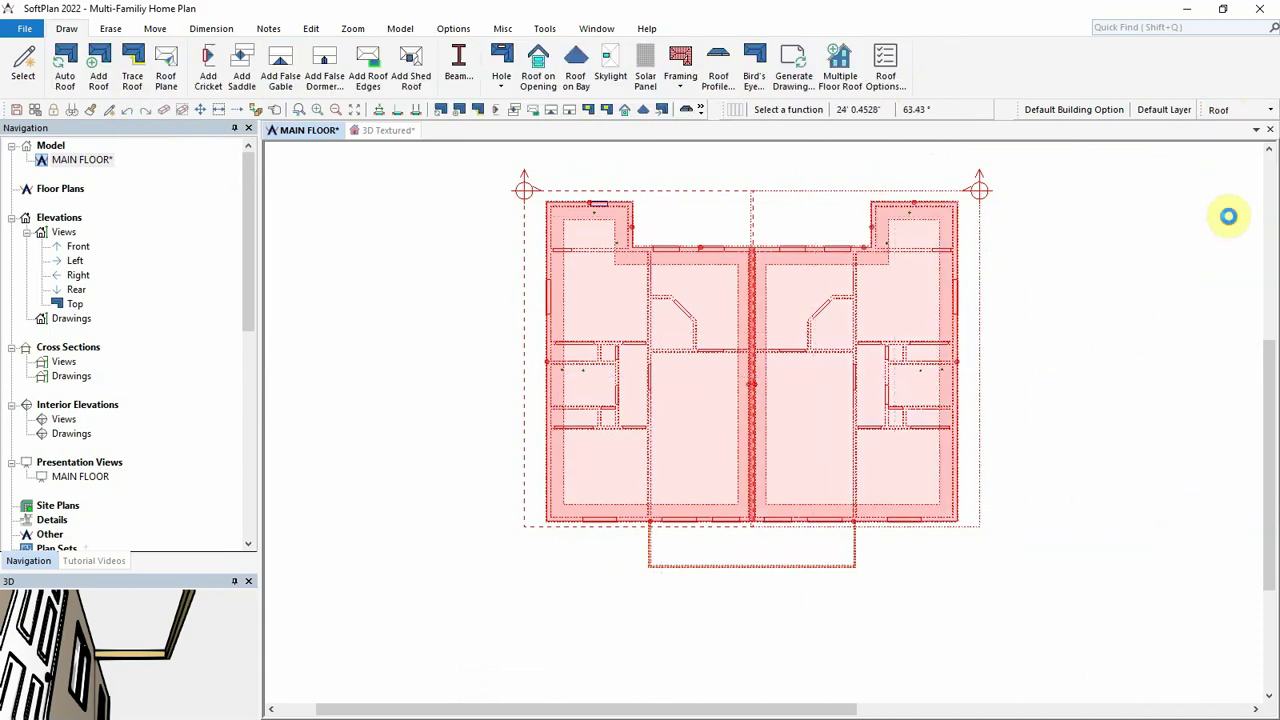
click(65, 76)
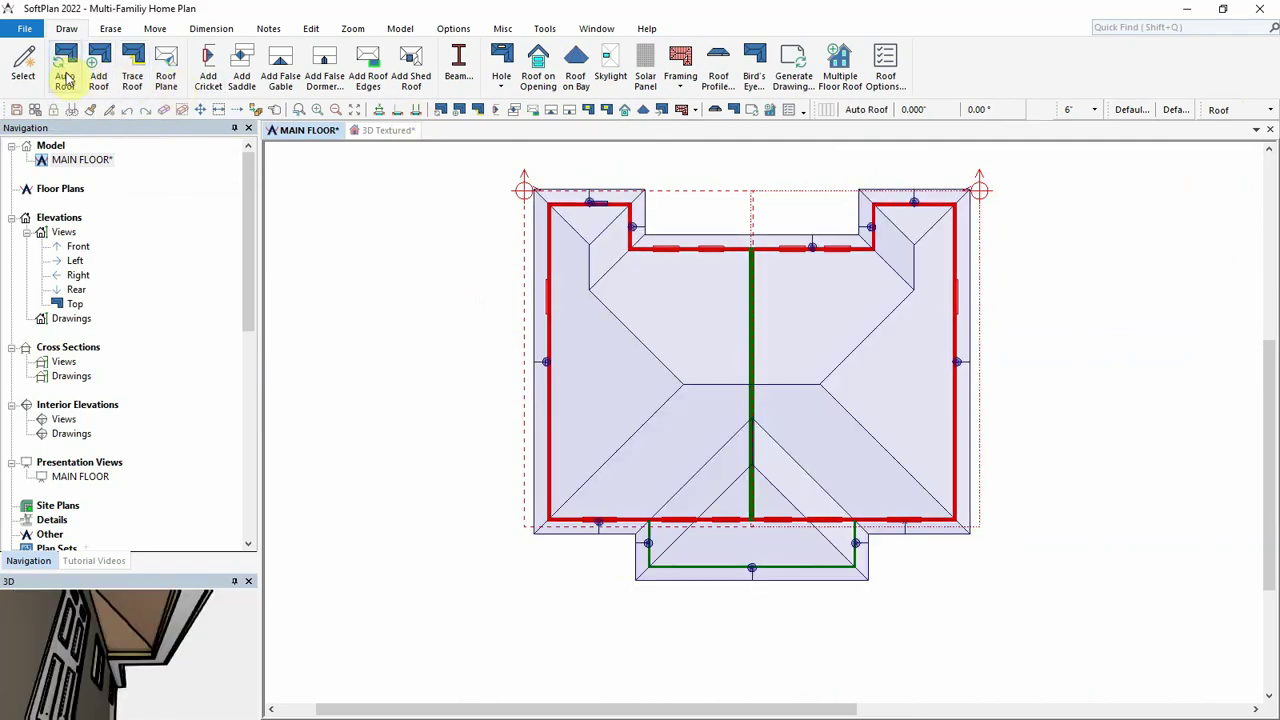
click(403, 132)
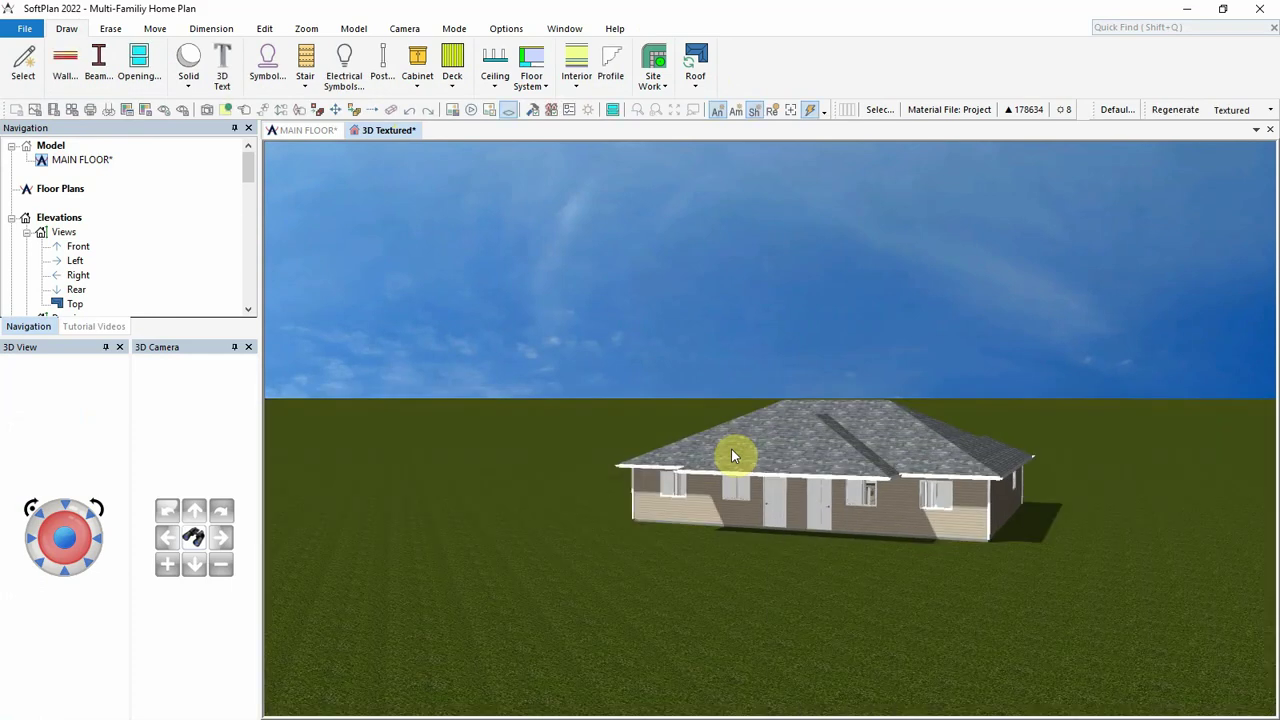
- Return to the MAIN FLOOR plan view
click(308, 131)
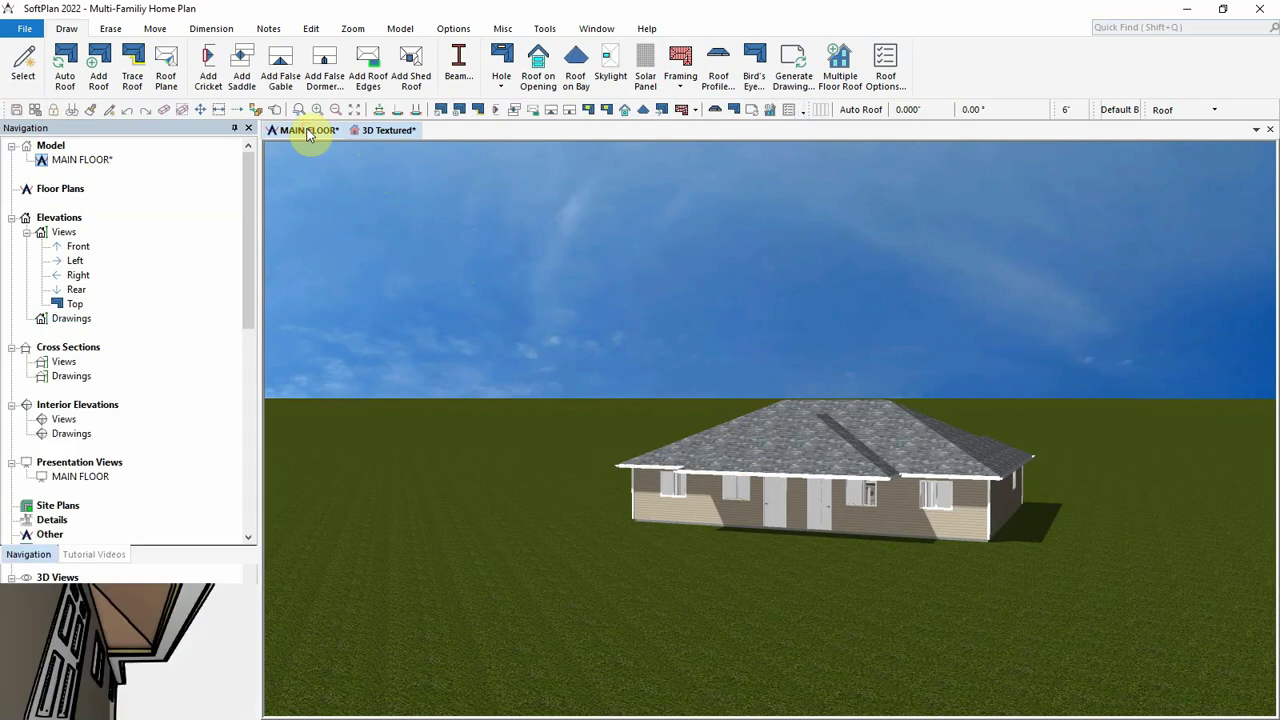